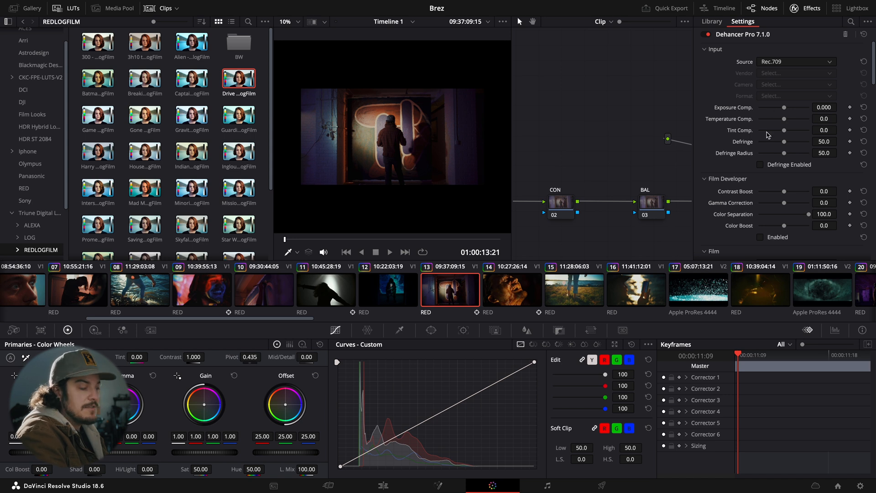
Step: Look through the available film stock profiles in Dehancer's Film section
{"action": "scroll", "coordinate": [768, 134], "scroll_direction": "down", "scroll_amount": 5}
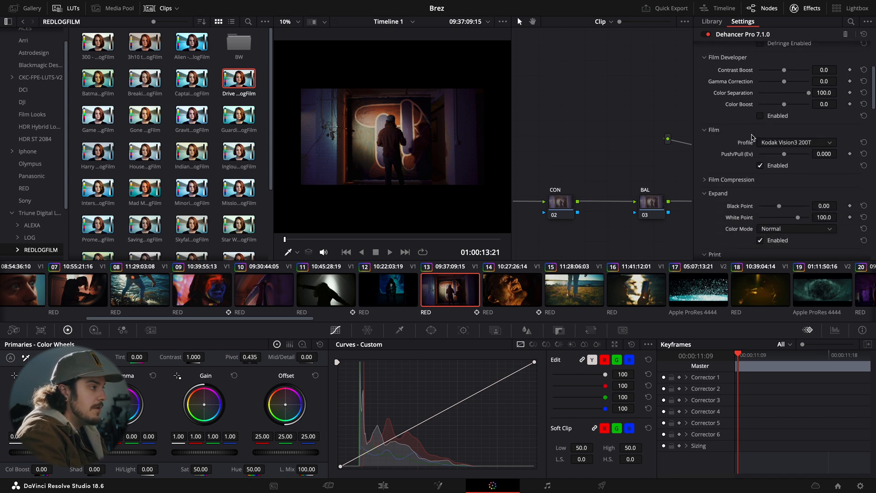
{"action": "left_click", "coordinate": [804, 144]}
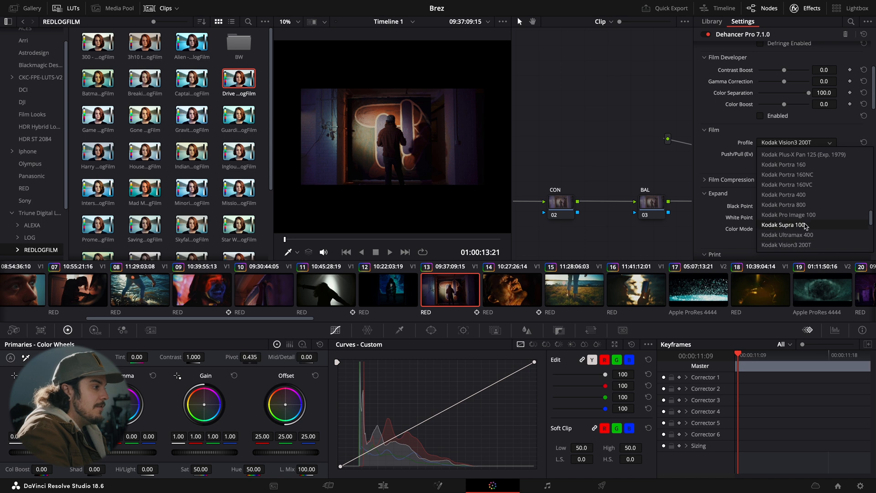
{"action": "scroll", "coordinate": [799, 198], "scroll_direction": "down", "scroll_amount": 5}
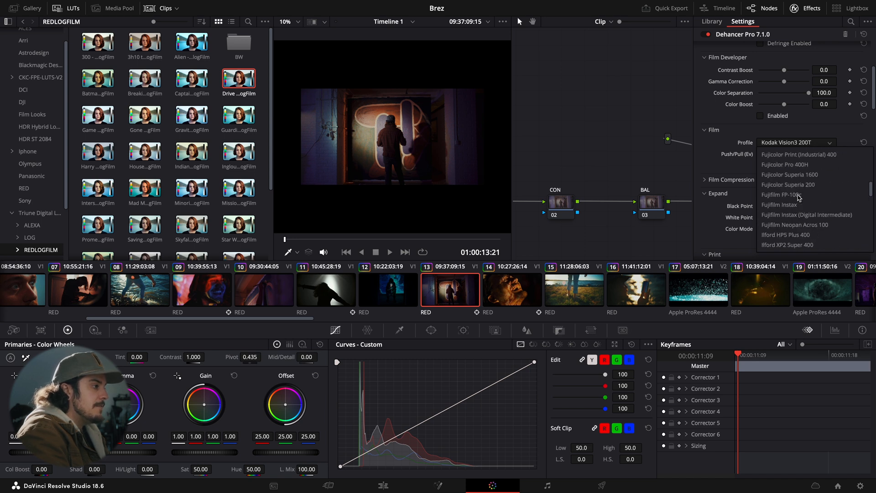
{"action": "scroll", "coordinate": [799, 197], "scroll_direction": "up", "scroll_amount": 3}
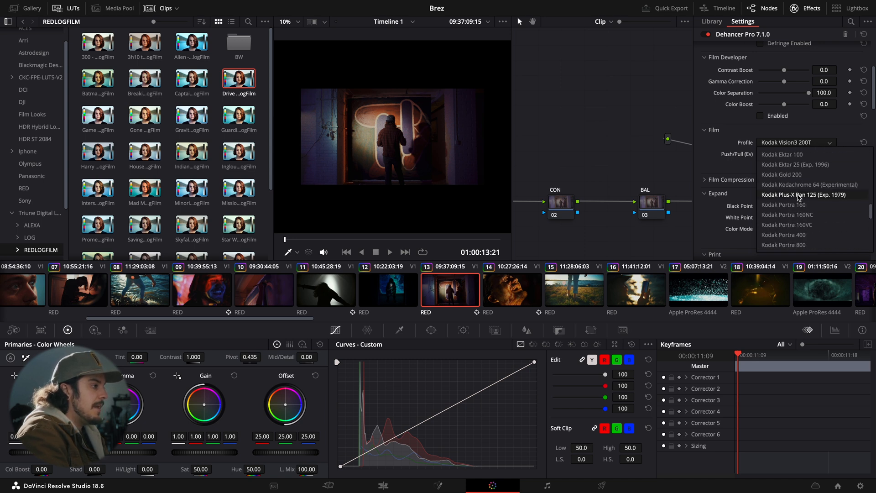
{"action": "left_click", "coordinate": [739, 114]}
Step: Expand Dehancer's Film Compression section to show its settings
{"action": "scroll", "coordinate": [786, 178], "scroll_direction": "down", "scroll_amount": 2}
{"action": "scroll", "coordinate": [786, 180], "scroll_direction": "up", "scroll_amount": 1}
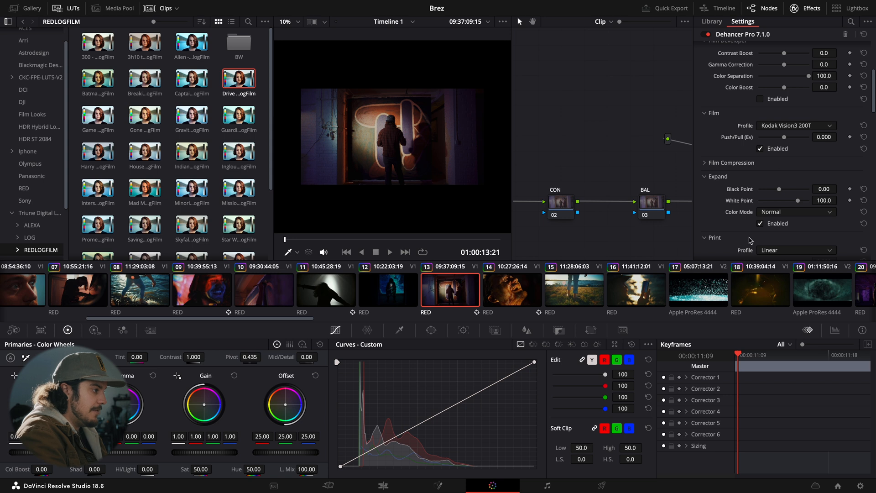
{"action": "scroll", "coordinate": [749, 240], "scroll_direction": "down", "scroll_amount": 1}
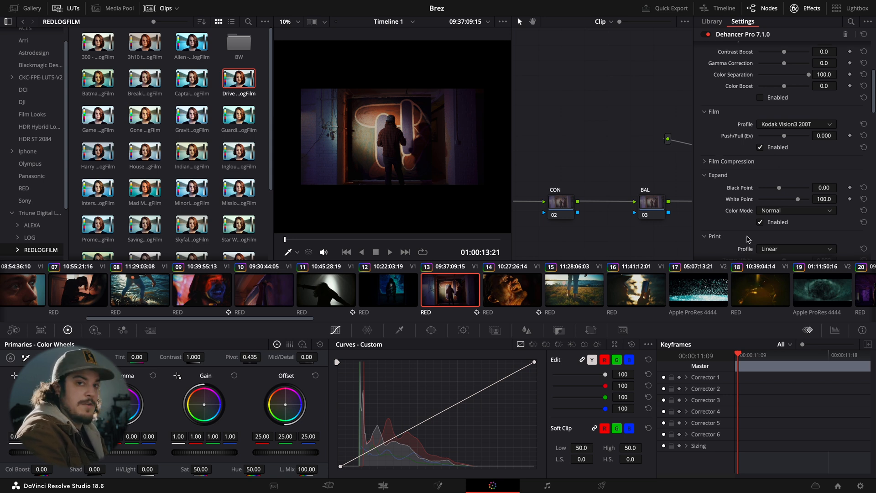
{"action": "left_click", "coordinate": [707, 164]}
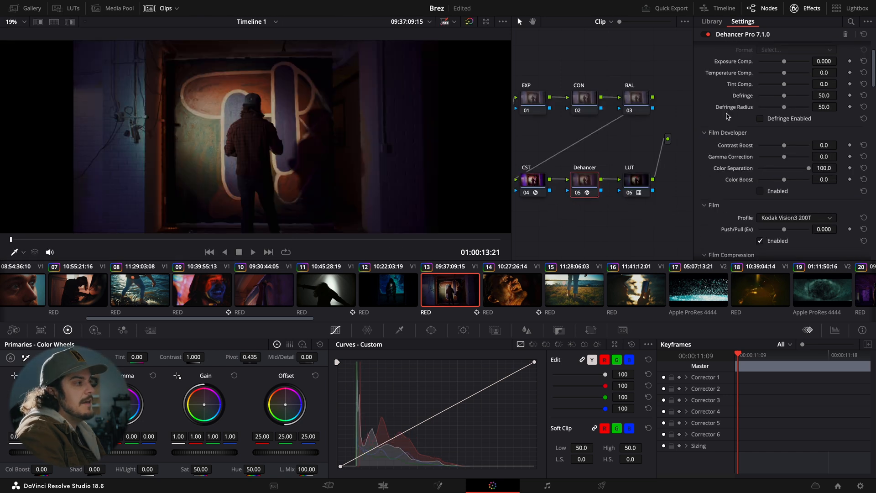
Step: Review Dehancer's Input, Film Developer, Film and Film Compression settings
{"action": "scroll", "coordinate": [727, 116], "scroll_direction": "down", "scroll_amount": 2}
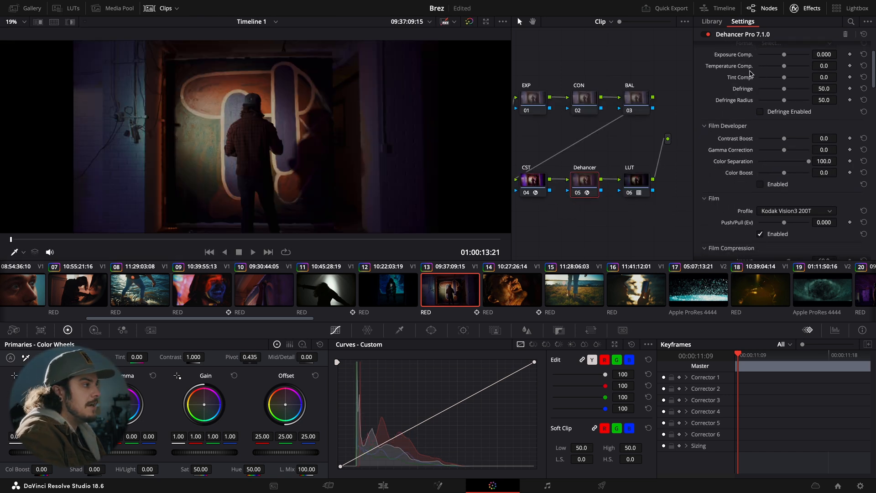
{"action": "scroll", "coordinate": [741, 75], "scroll_direction": "down", "scroll_amount": 4}
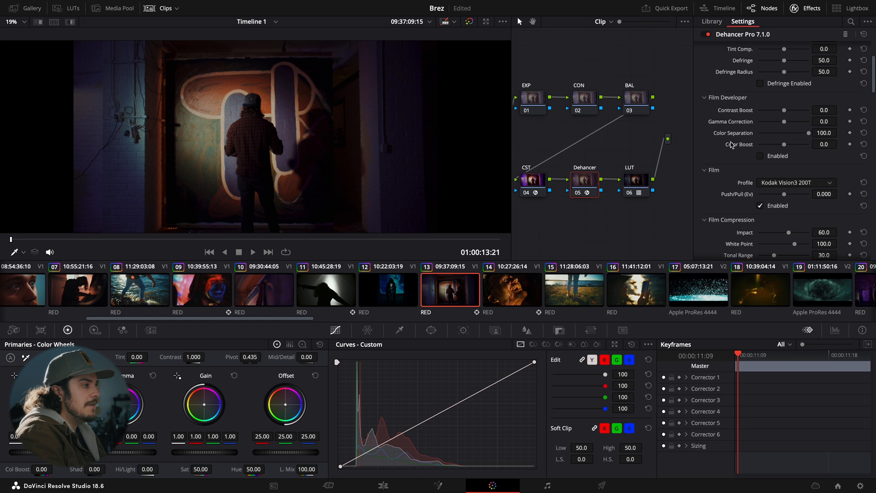
{"action": "scroll", "coordinate": [762, 128], "scroll_direction": "down", "scroll_amount": 1}
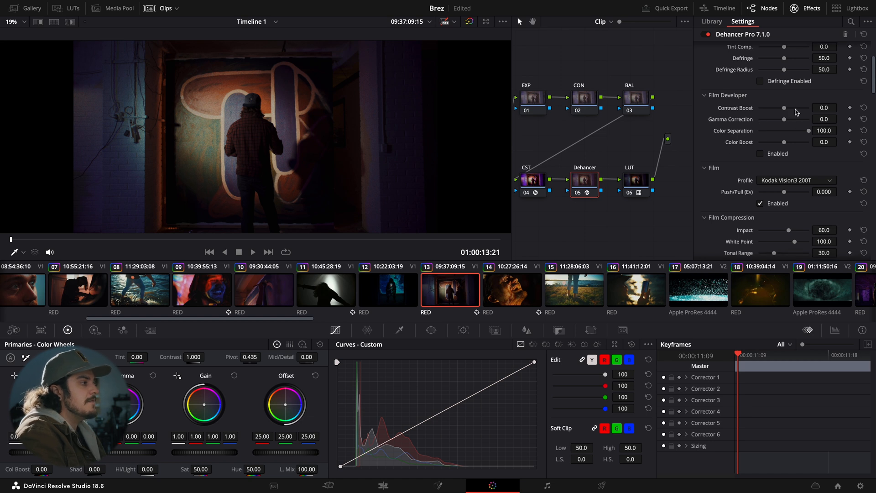
{"action": "scroll", "coordinate": [749, 123], "scroll_direction": "down", "scroll_amount": 2}
{"action": "scroll", "coordinate": [749, 123], "scroll_direction": "down", "scroll_amount": 4}
{"action": "scroll", "coordinate": [737, 150], "scroll_direction": "down", "scroll_amount": 9}
{"action": "scroll", "coordinate": [737, 150], "scroll_direction": "down", "scroll_amount": 1}
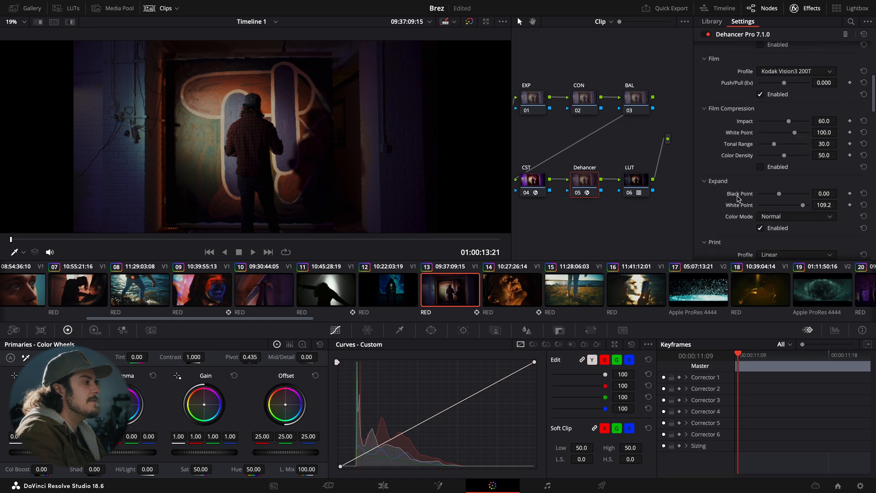
Step: Set Dehancer's Expand black point to about -2.58 and its white point to about 104.3
{"action": "scroll", "coordinate": [738, 197], "scroll_direction": "down", "scroll_amount": 2}
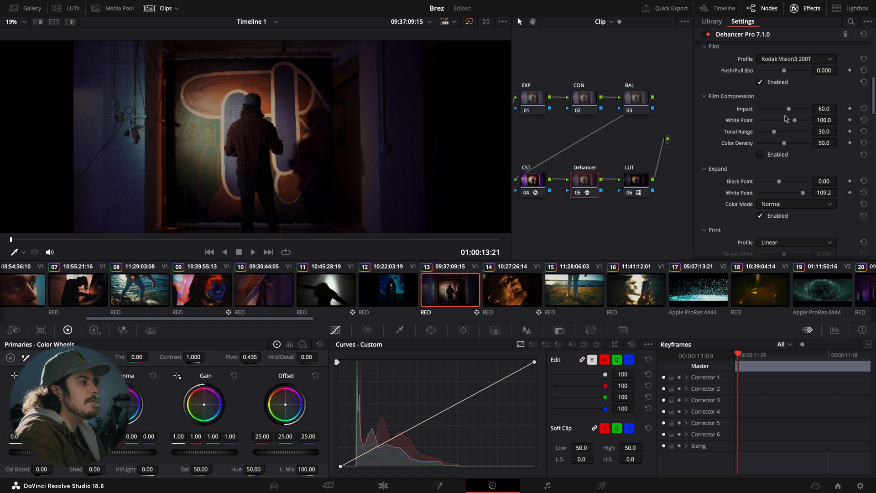
{"action": "scroll", "coordinate": [792, 126], "scroll_direction": "down", "scroll_amount": 1}
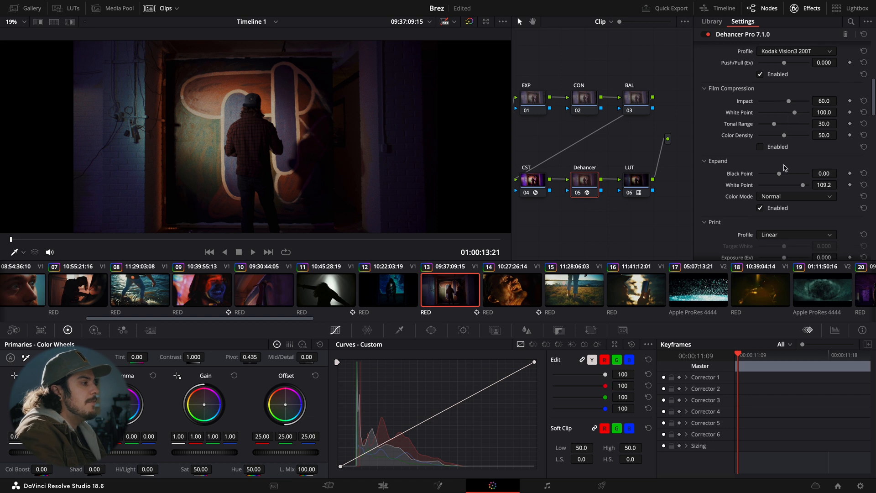
{"action": "left_click_drag", "start_coordinate": [779, 177], "coordinate": [777, 178]}
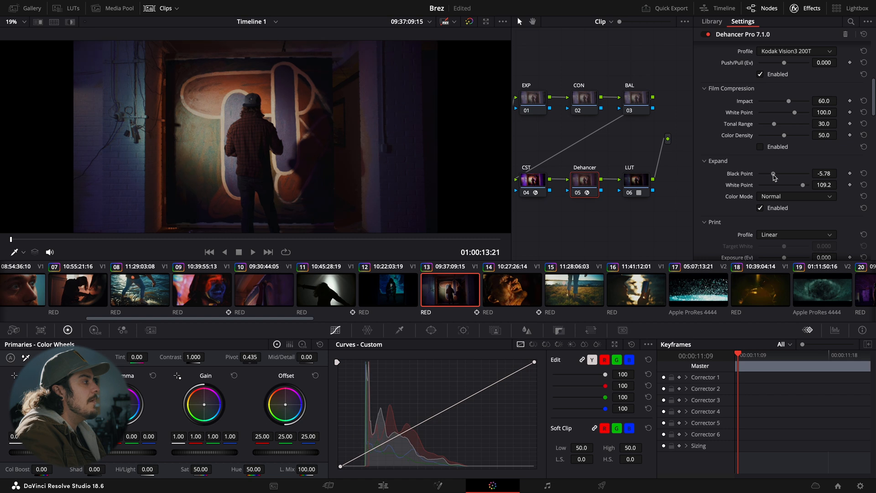
{"action": "left_click_drag", "start_coordinate": [803, 185], "coordinate": [800, 184]}
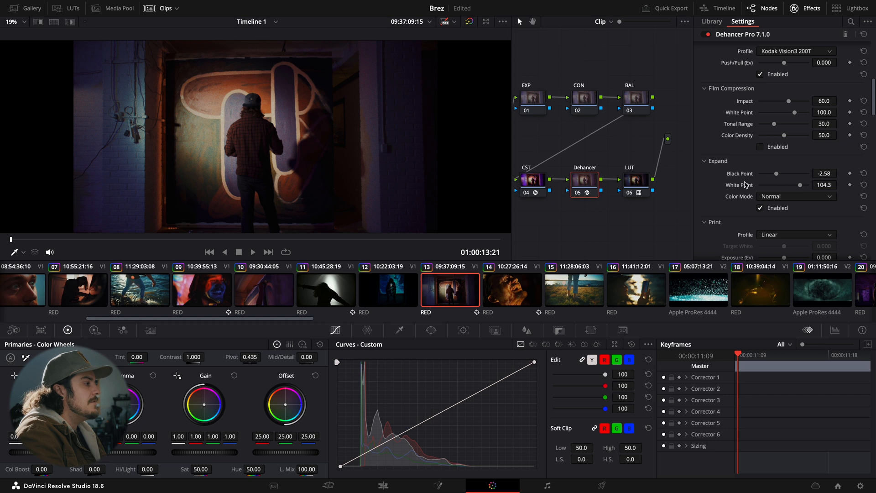
Step: Examine the Print settings, including exposure, tonal contrast, color density and saturation, and glance at the HDR wheels for comparison
{"action": "scroll", "coordinate": [745, 185], "scroll_direction": "down", "scroll_amount": 2}
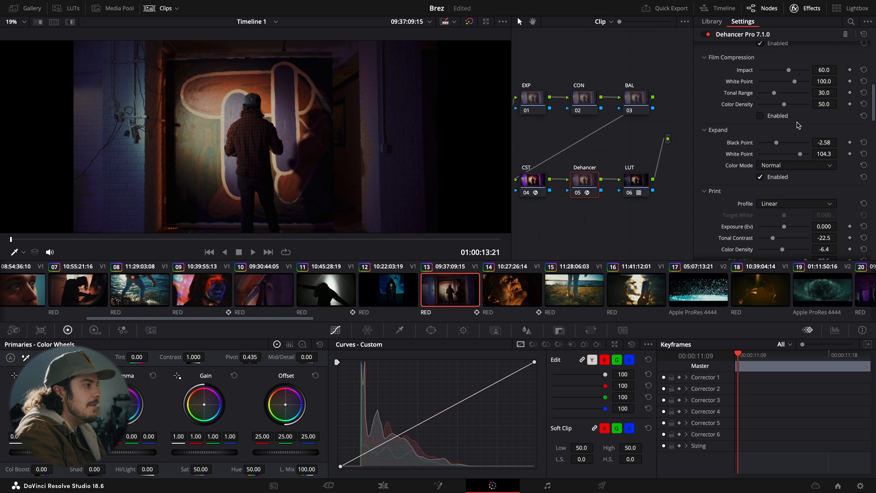
{"action": "scroll", "coordinate": [761, 172], "scroll_direction": "down", "scroll_amount": 4}
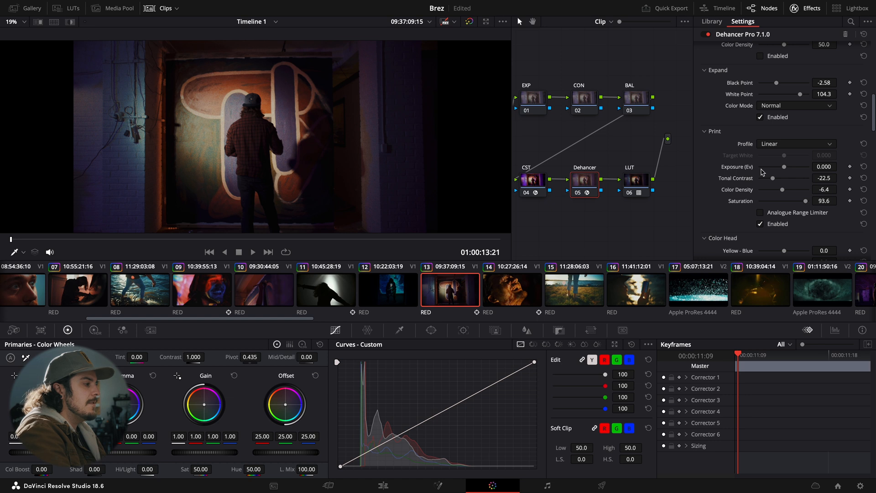
{"action": "left_click", "coordinate": [95, 332]}
{"action": "left_click", "coordinate": [70, 330]}
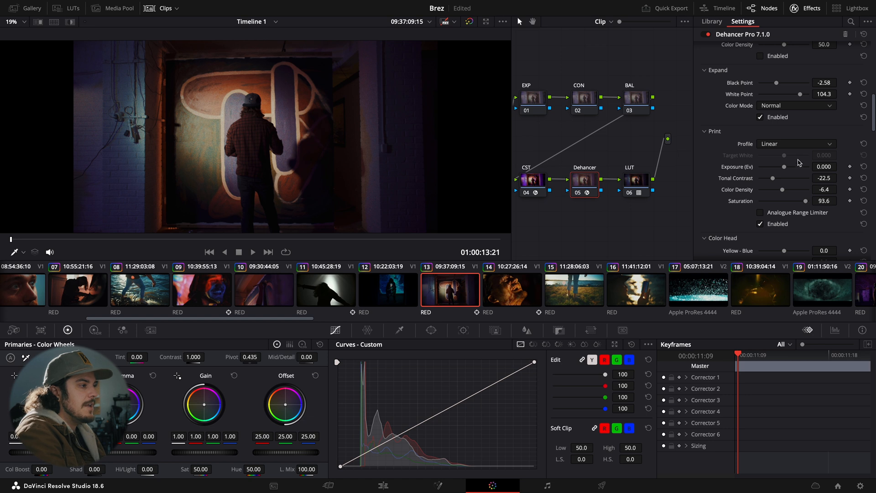
{"action": "scroll", "coordinate": [767, 176], "scroll_direction": "down", "scroll_amount": 2}
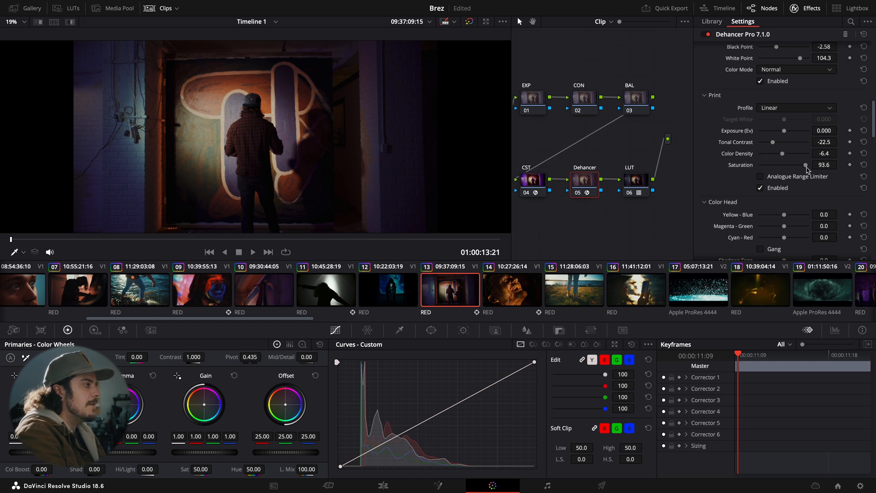
{"action": "scroll", "coordinate": [744, 173], "scroll_direction": "down", "scroll_amount": 1}
{"action": "scroll", "coordinate": [743, 172], "scroll_direction": "down", "scroll_amount": 2}
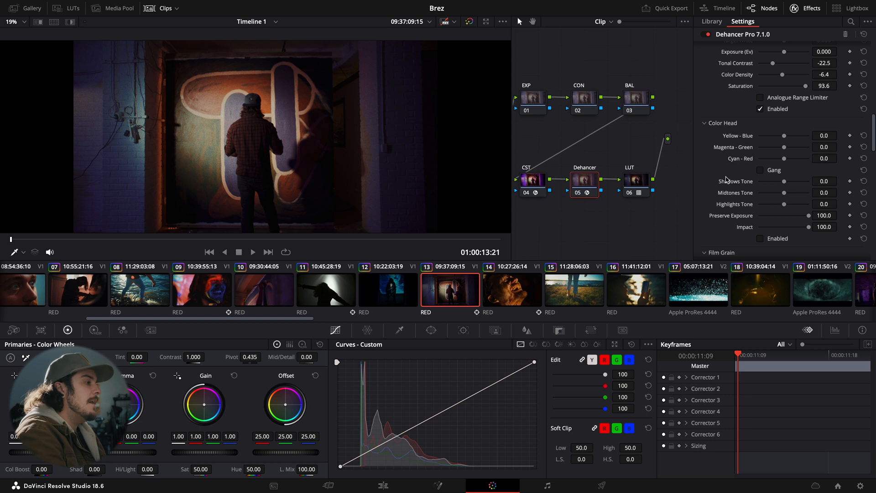
Step: Review the Color Head settings and the available Film Grain profiles
{"action": "scroll", "coordinate": [726, 179], "scroll_direction": "down", "scroll_amount": 6}
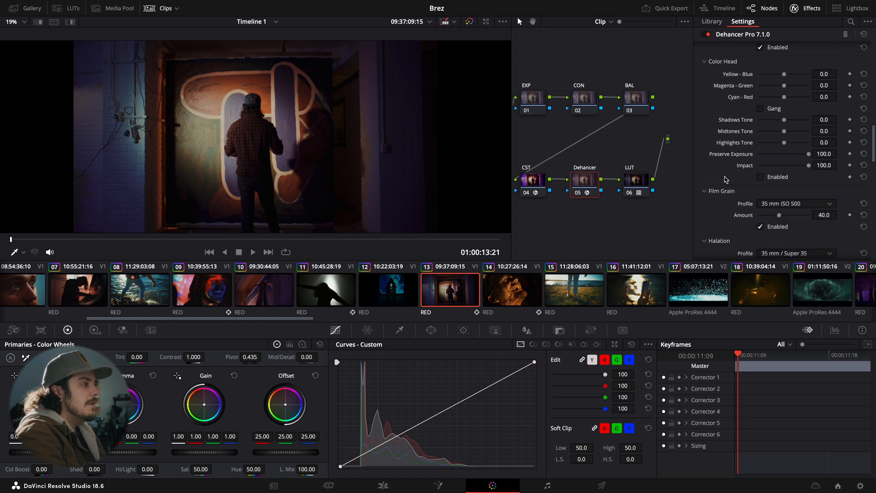
{"action": "scroll", "coordinate": [725, 180], "scroll_direction": "down", "scroll_amount": 2}
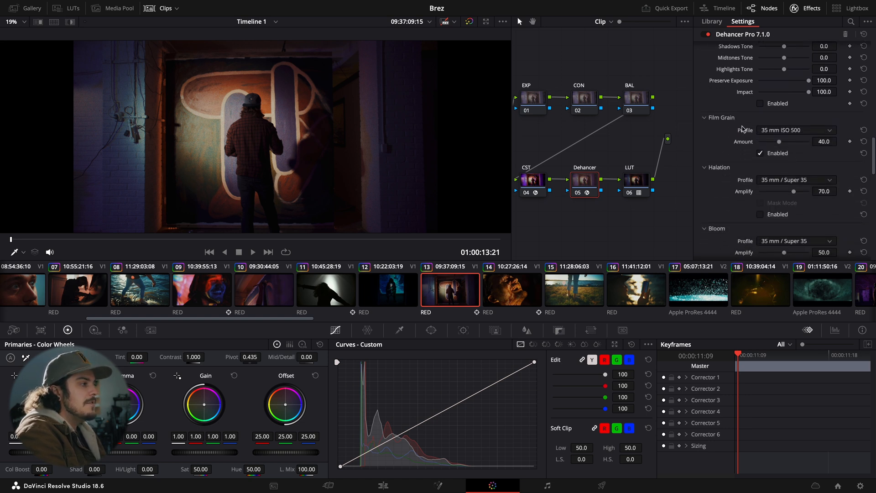
{"action": "left_click", "coordinate": [830, 131]}
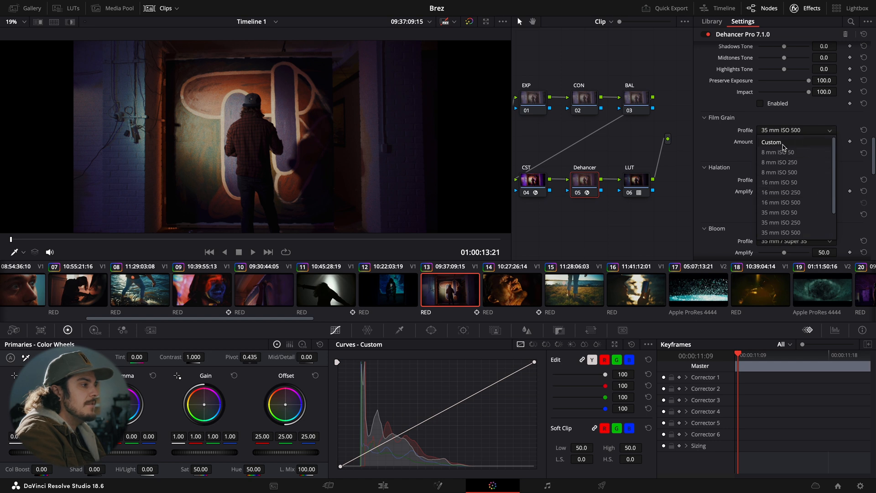
{"action": "left_click", "coordinate": [830, 114]}
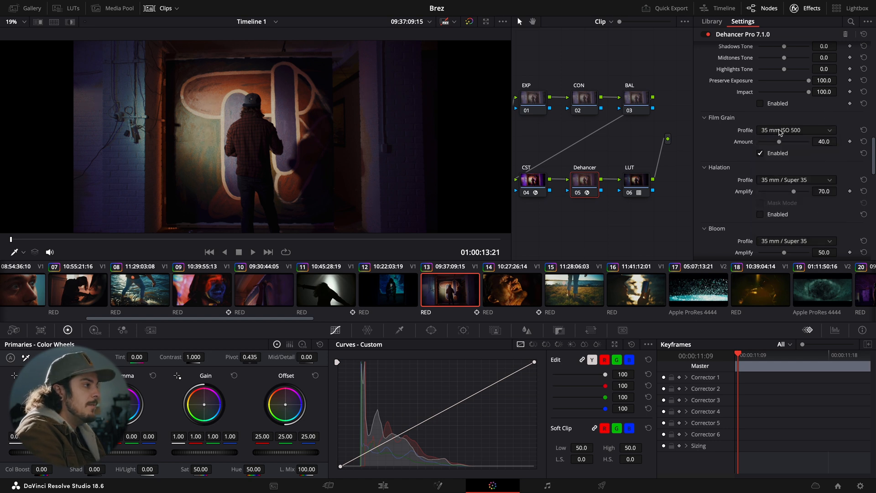
Step: Review the remaining Dehancer sections from Halation and Bloom through Film Damage, Gate Weave, Overscan and Vignette
{"action": "scroll", "coordinate": [789, 179], "scroll_direction": "down", "scroll_amount": 2}
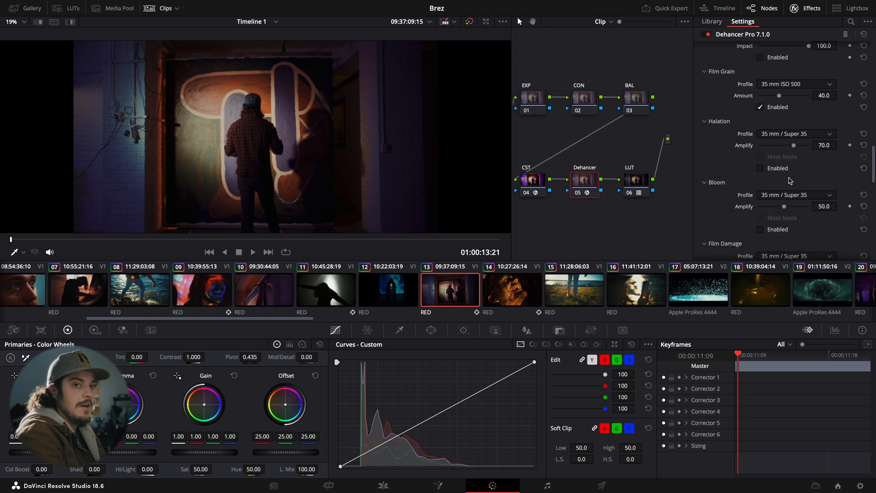
{"action": "scroll", "coordinate": [838, 138], "scroll_direction": "down", "scroll_amount": 1}
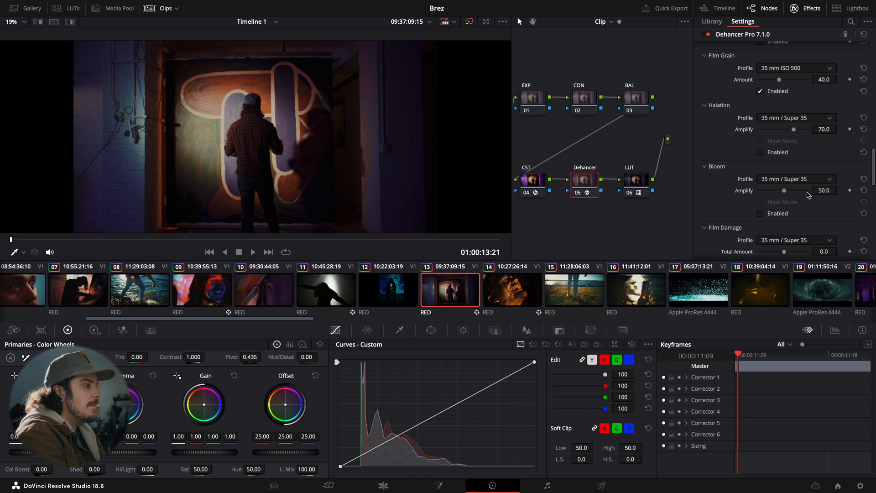
{"action": "scroll", "coordinate": [746, 211], "scroll_direction": "down", "scroll_amount": 2}
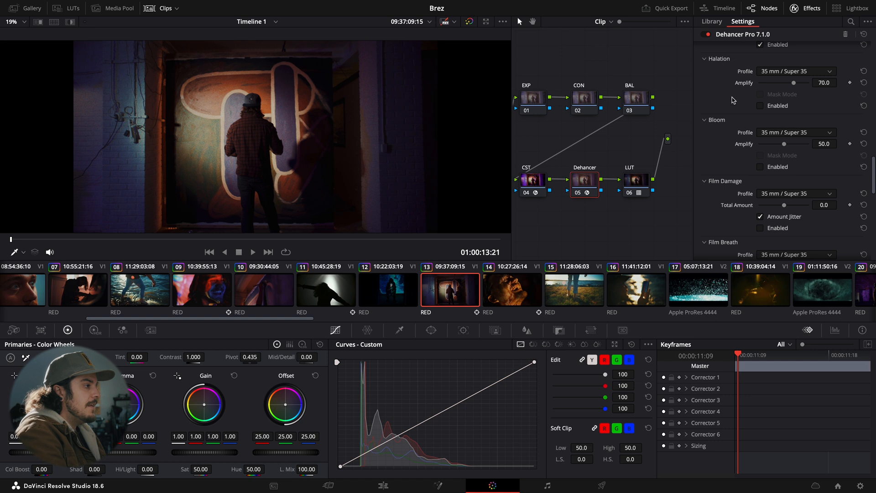
{"action": "scroll", "coordinate": [748, 132], "scroll_direction": "down", "scroll_amount": 3}
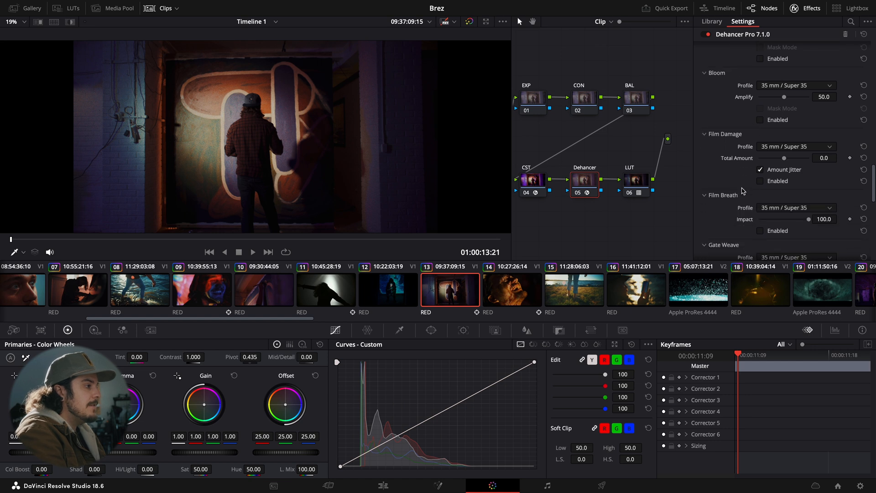
{"action": "scroll", "coordinate": [742, 191], "scroll_direction": "down", "scroll_amount": 4}
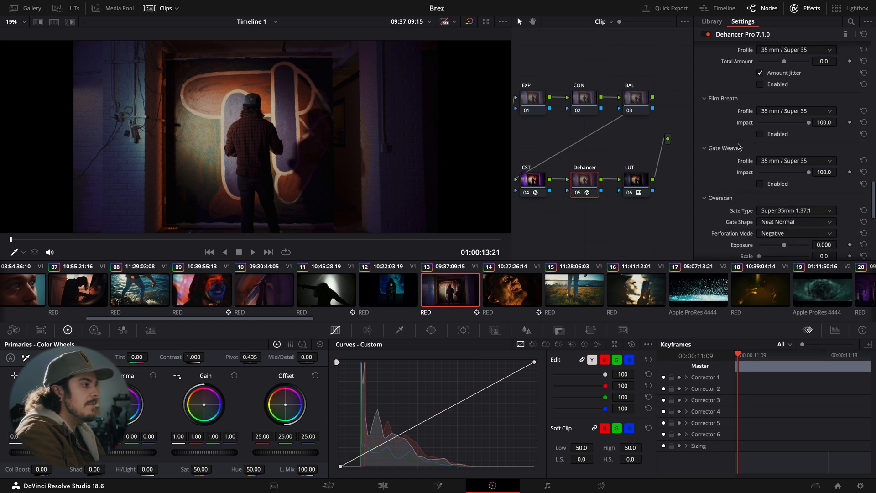
{"action": "scroll", "coordinate": [733, 159], "scroll_direction": "down", "scroll_amount": 7}
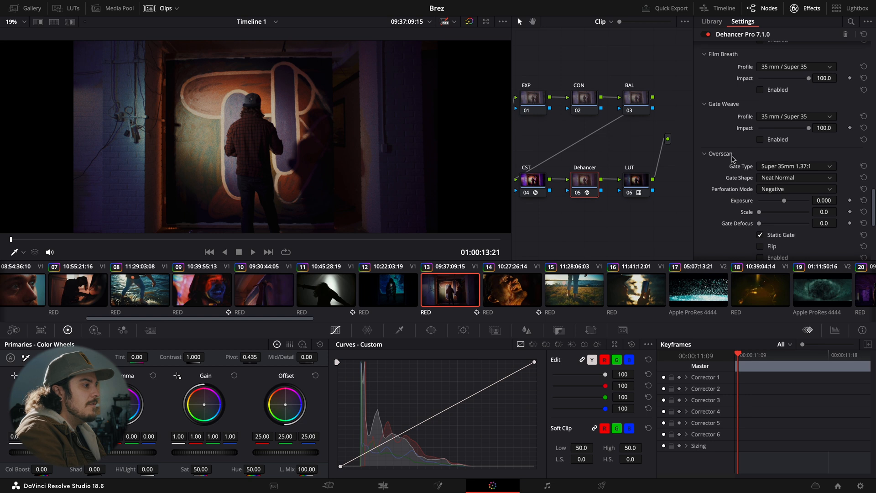
{"action": "scroll", "coordinate": [733, 159], "scroll_direction": "down", "scroll_amount": 3}
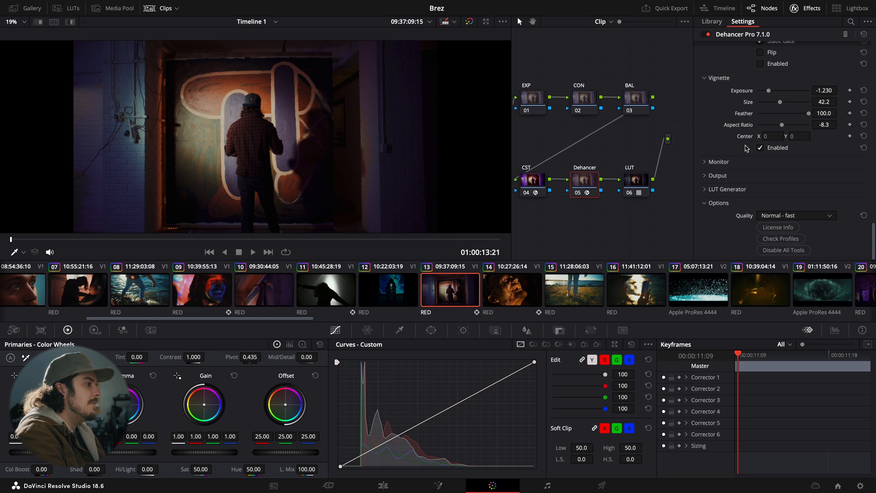
Step: Switch to clip 16 and hide the effect settings so its whole node graph is in view
{"action": "scroll", "coordinate": [550, 301], "scroll_direction": "right", "scroll_amount": 1}
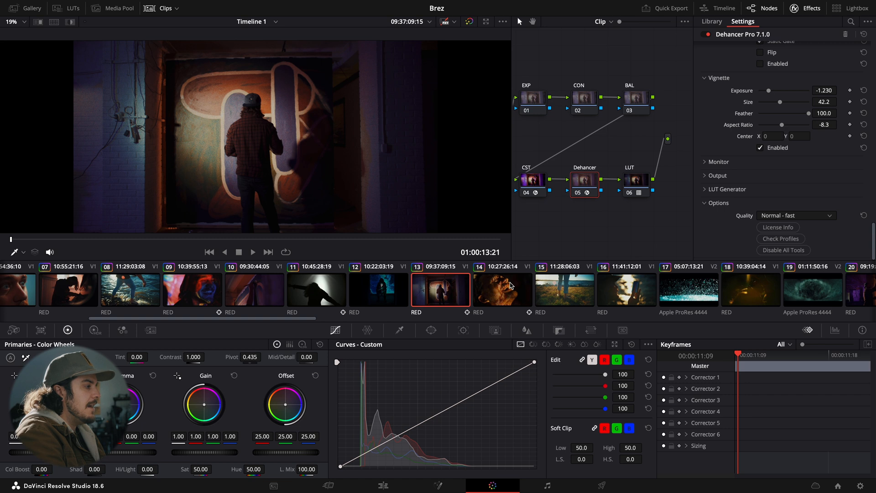
{"action": "left_click", "coordinate": [627, 294]}
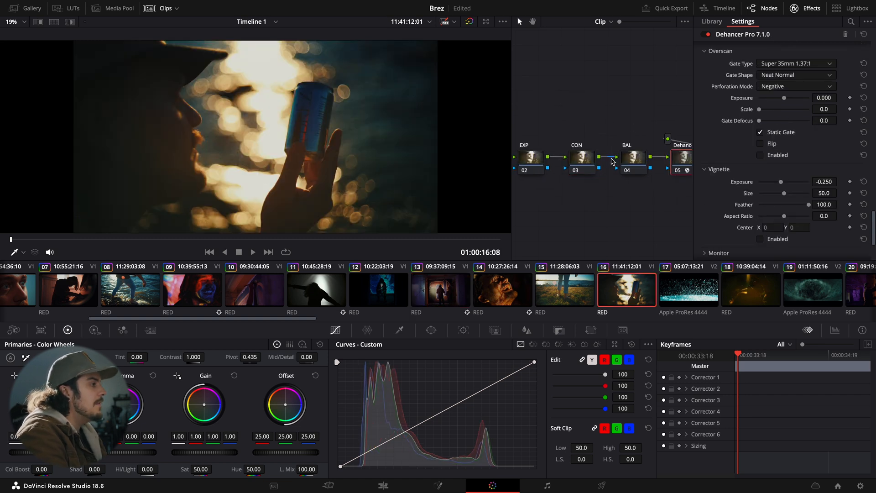
{"action": "scroll", "coordinate": [561, 166], "scroll_direction": "right", "scroll_amount": 1}
{"action": "scroll", "coordinate": [560, 166], "scroll_direction": "right", "scroll_amount": 1}
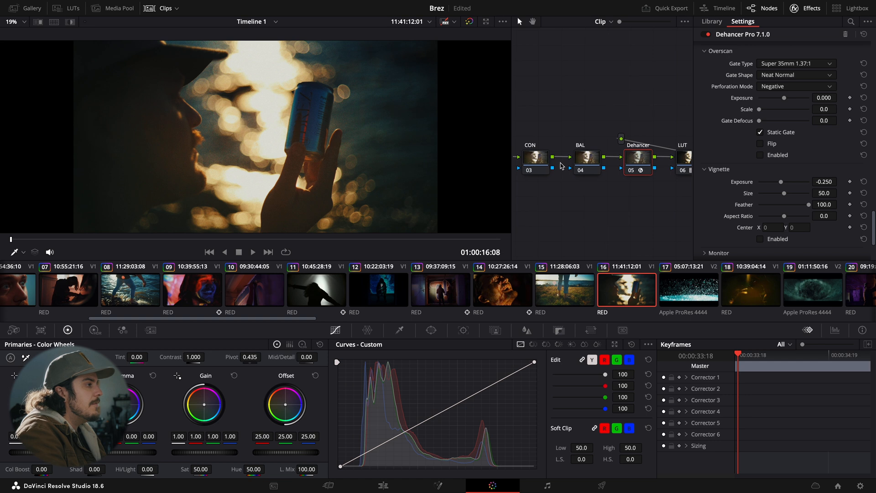
{"action": "left_click", "coordinate": [805, 9]}
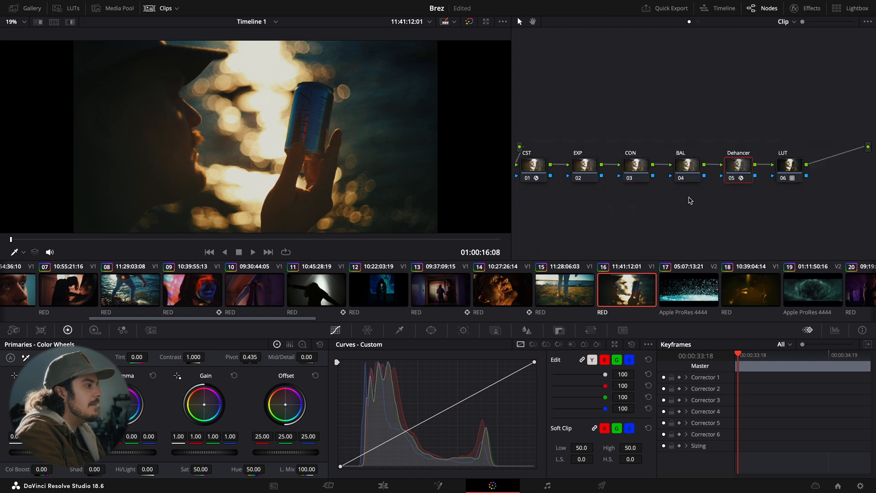
Step: Re-enable the CST, EXP, CON, BAL and LUT nodes of clip 16 one by one, leaving Dehancer bypassed
{"action": "left_click", "coordinate": [543, 170]}
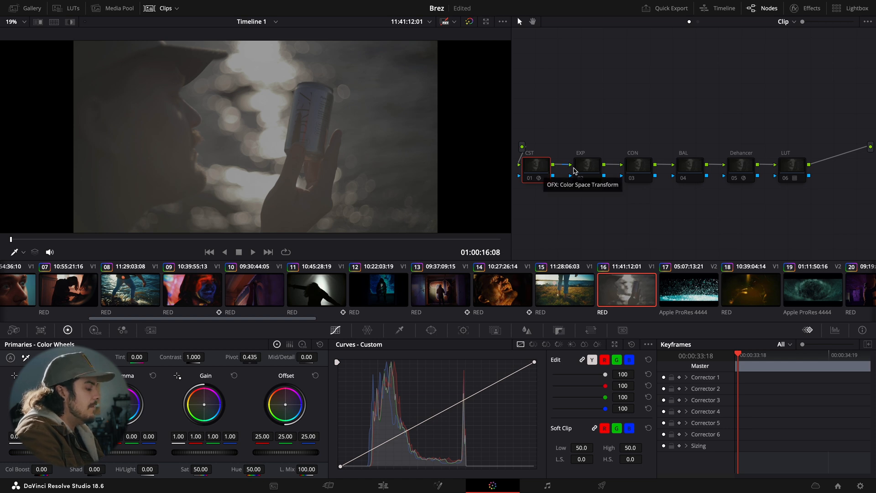
{"action": "key", "text": "super+d"}
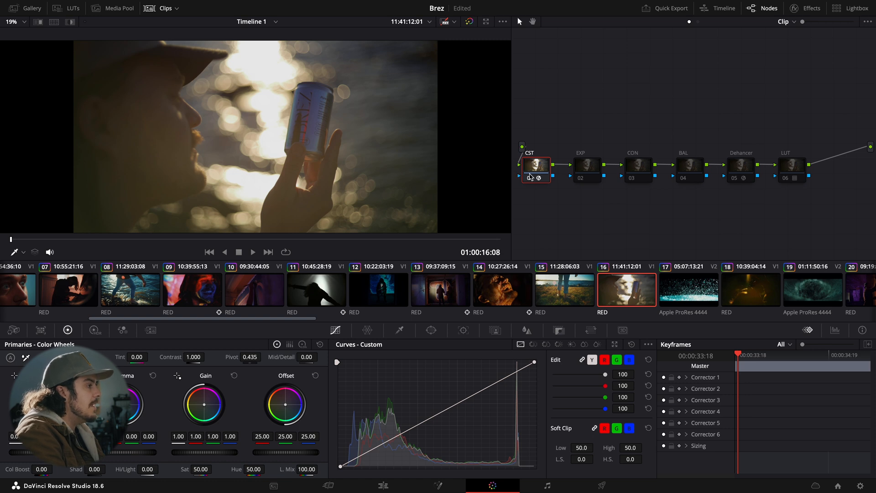
{"action": "left_click", "coordinate": [596, 169]}
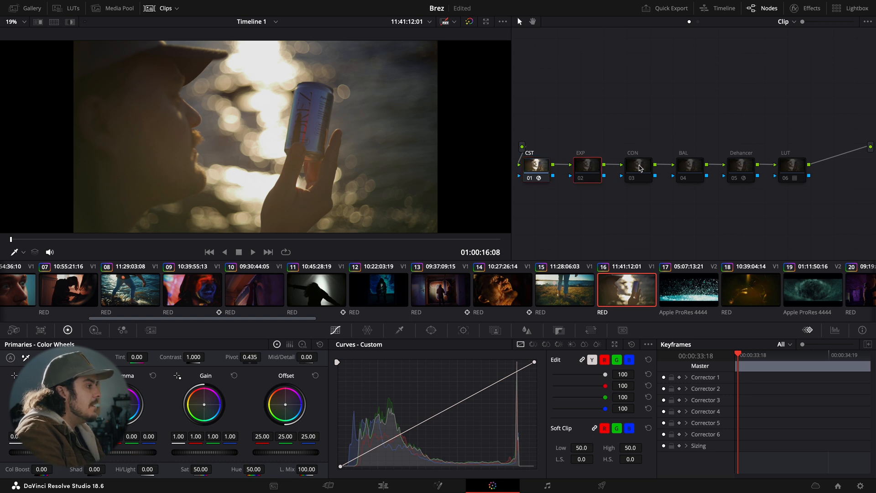
{"action": "key", "text": "super+d"}
{"action": "left_click", "coordinate": [641, 168]}
{"action": "key", "text": "super+d"}
{"action": "left_click", "coordinate": [683, 175]}
{"action": "key", "text": "super+d"}
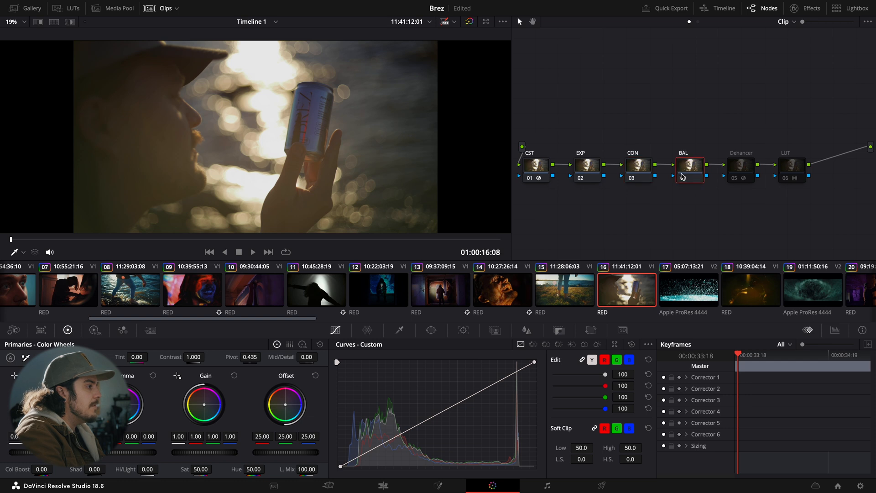
{"action": "left_click", "coordinate": [799, 168]}
{"action": "key", "text": "super+d"}
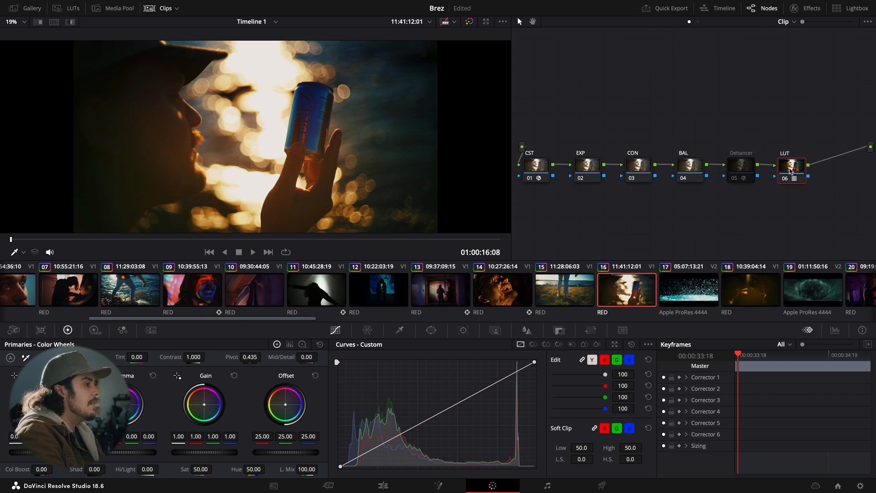
Step: Toggle the Dehancer node off and on repeatedly to compare clip 16 with and without the film emulation
{"action": "left_click", "coordinate": [740, 171]}
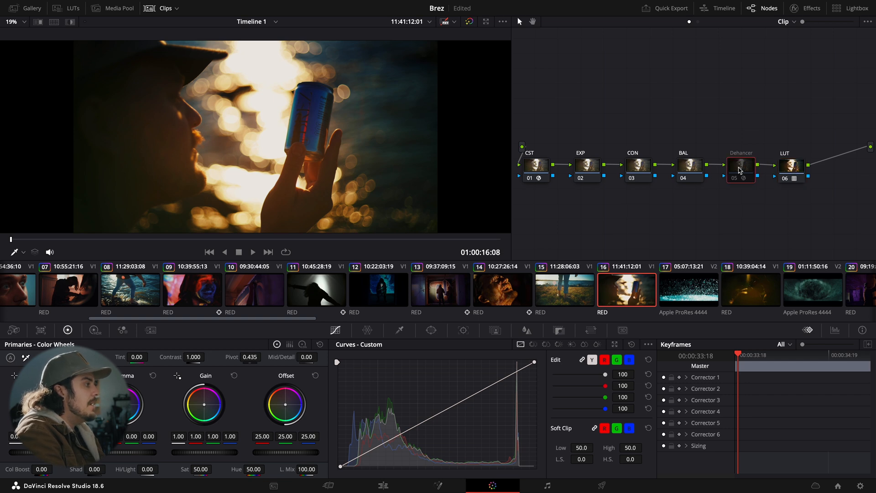
{"action": "key", "text": "super+d"}
{"action": "key", "text": "super+d"}
{"action": "key", "text": "super+d"}
{"action": "key", "text": "super+d"}
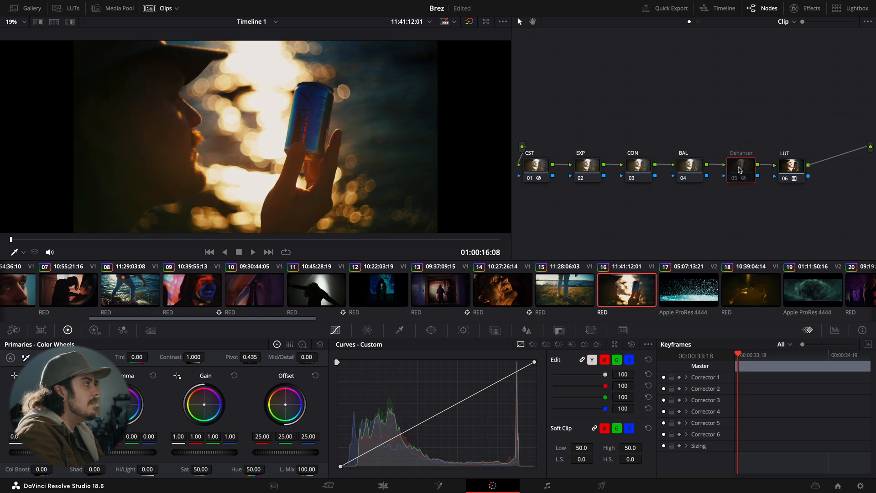
{"action": "key", "text": "super+d"}
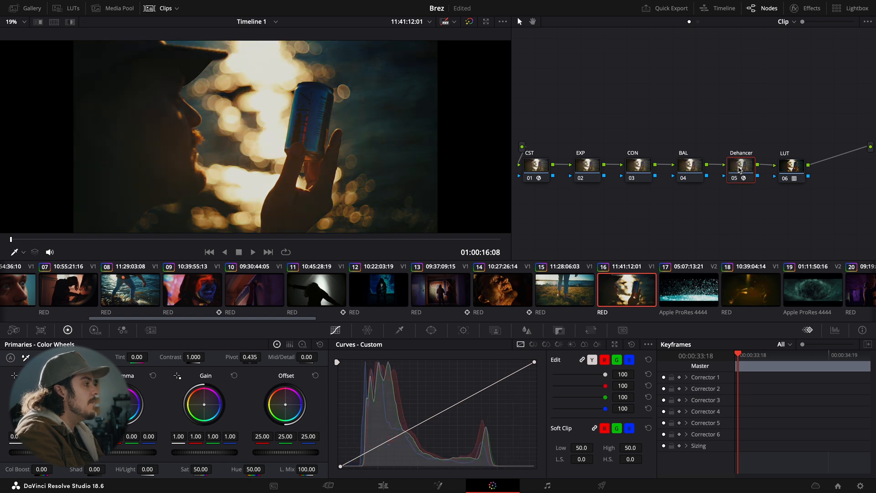
{"action": "key", "text": "super+d"}
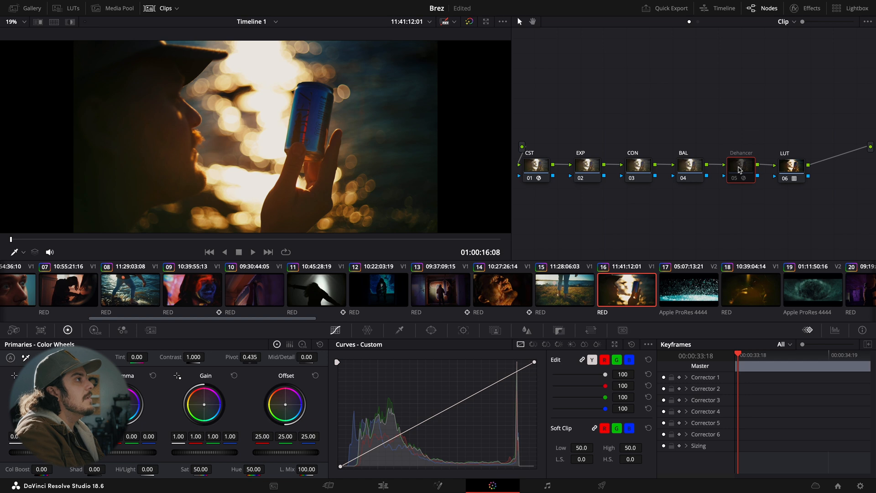
{"action": "key", "text": "super+d"}
{"action": "key", "text": "super+d"}
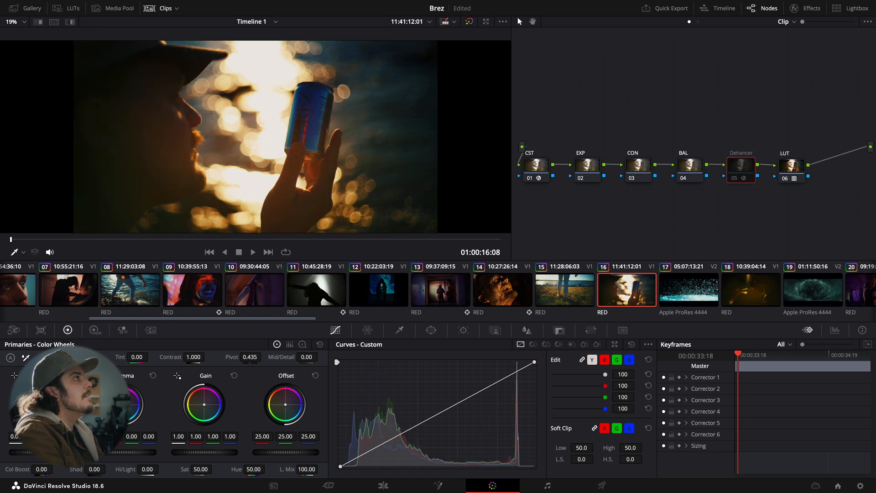
Step: Compare clip 16 with the LUT node off and on, and re-enable the Dehancer node
{"action": "left_click", "coordinate": [801, 161]}
{"action": "key", "text": "super+d"}
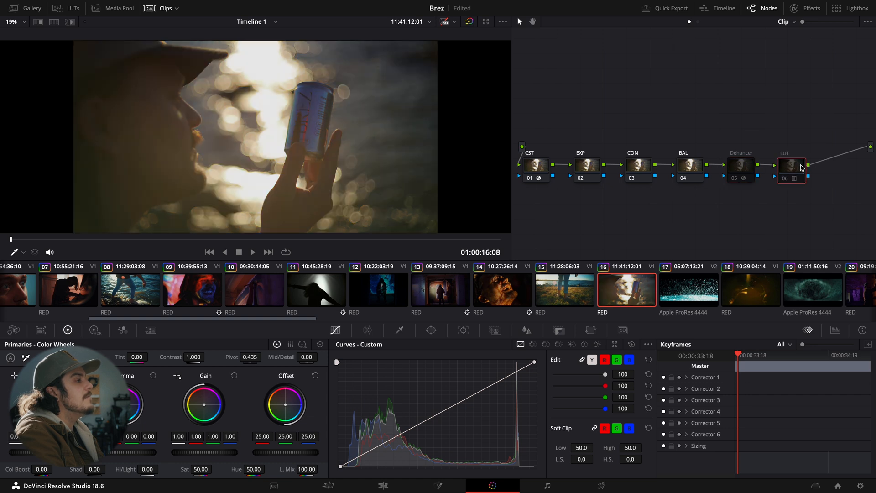
{"action": "key", "text": "super+d"}
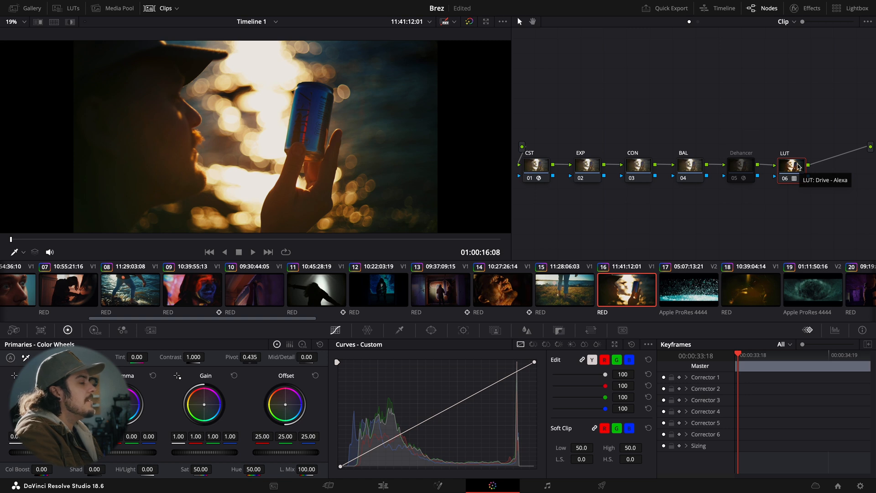
{"action": "left_click", "coordinate": [740, 164]}
{"action": "key", "text": "super+d"}
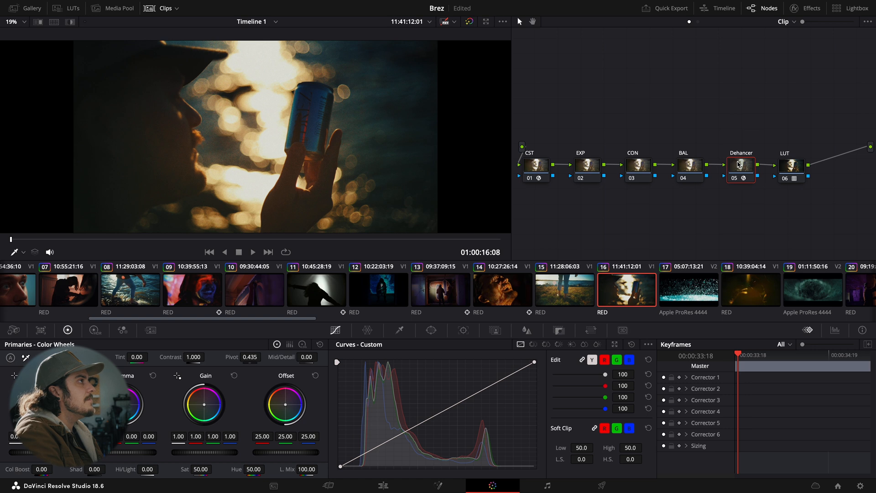
Step: Switch to clip 26, the lakeside sunset shot, and bypass its CST, Dehancer and LUT nodes
{"action": "scroll", "coordinate": [667, 297], "scroll_direction": "down", "scroll_amount": 7}
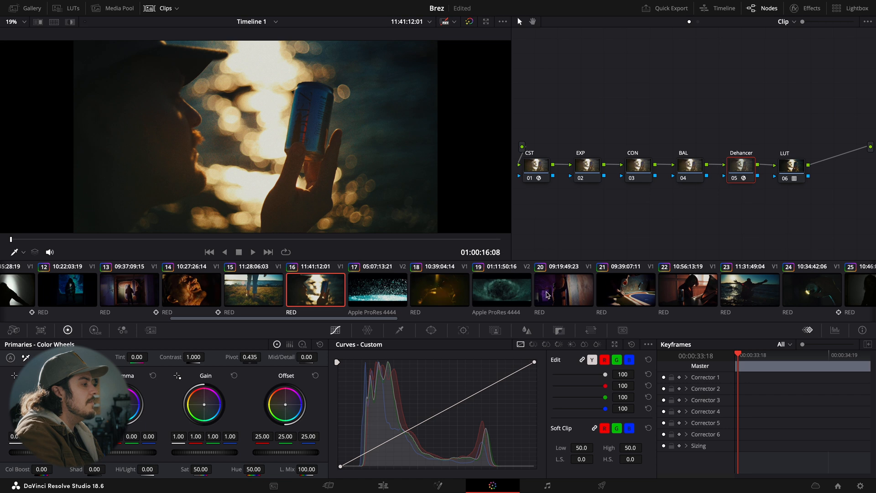
{"action": "scroll", "coordinate": [704, 290], "scroll_direction": "down", "scroll_amount": 5}
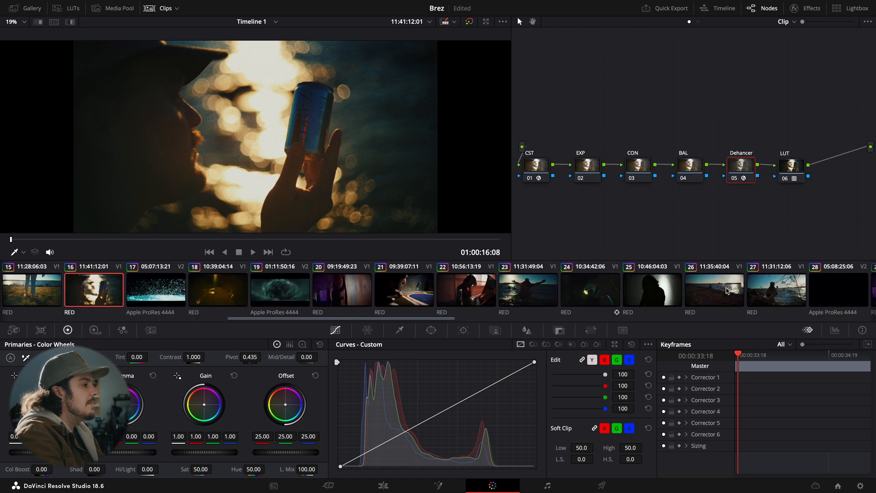
{"action": "left_click", "coordinate": [727, 291]}
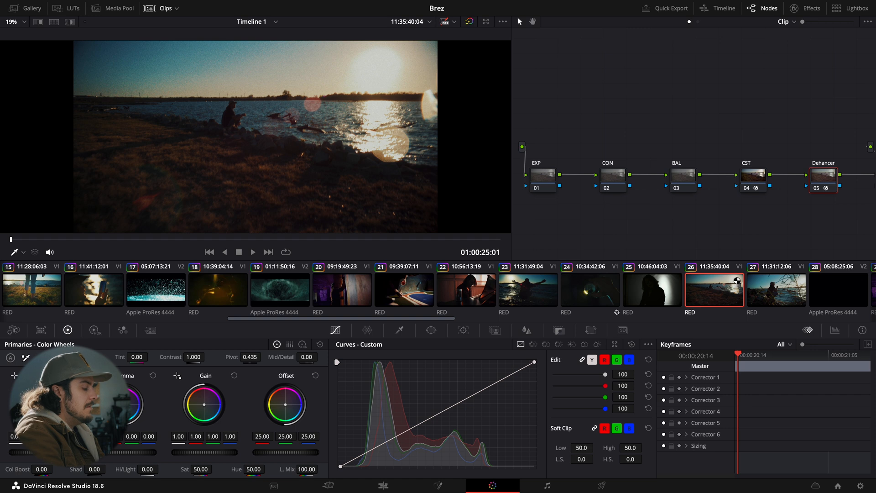
{"action": "left_click", "coordinate": [765, 180]}
{"action": "key", "text": "ctrl+d"}
{"action": "left_click", "coordinate": [823, 182]}
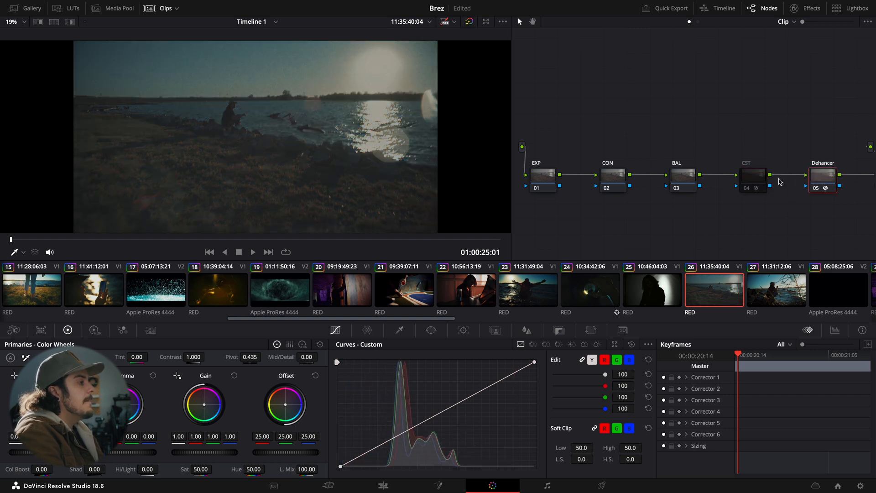
{"action": "key", "text": "ctrl+d"}
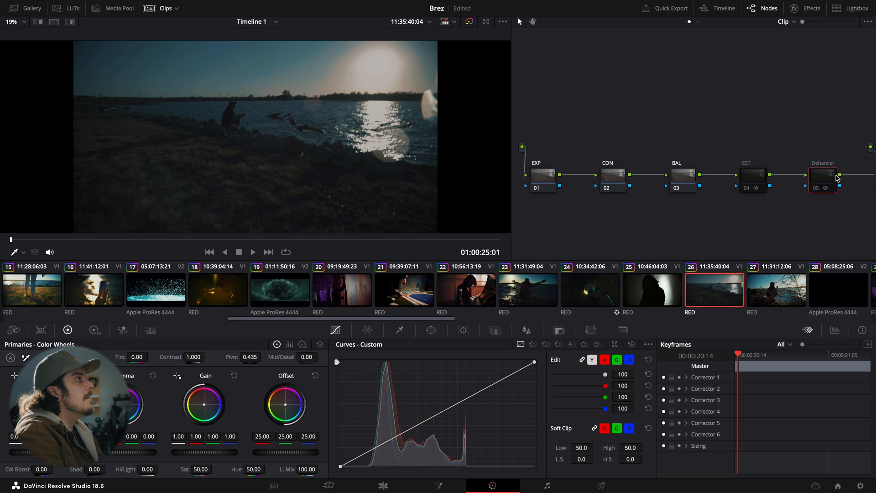
{"action": "key", "text": "alt+s"}
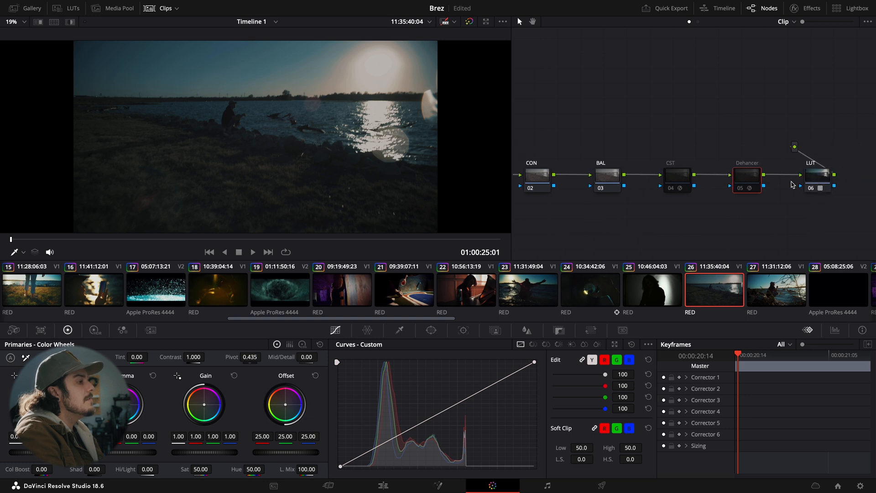
{"action": "left_click", "coordinate": [794, 182]}
{"action": "key", "text": "ctrl+d"}
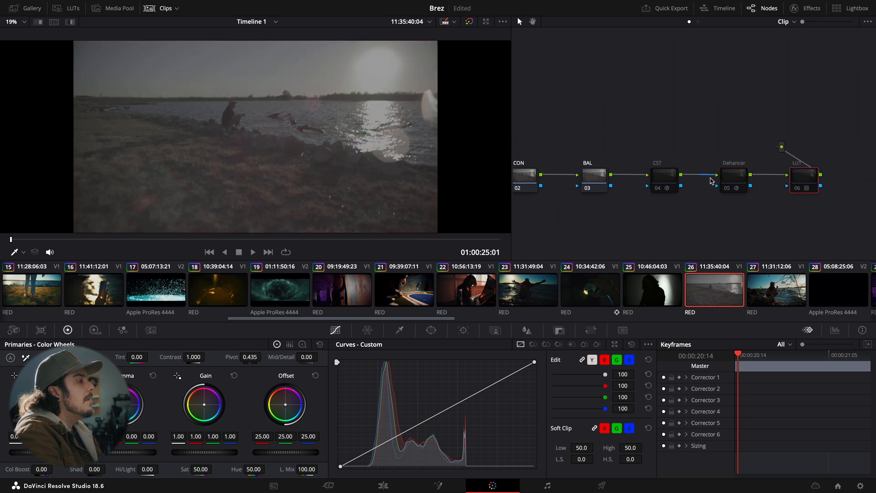
Step: Re-enable the CST, LUT and Dehancer nodes of clip 26, comparing the shot with Dehancer off and on
{"action": "left_click", "coordinate": [663, 179]}
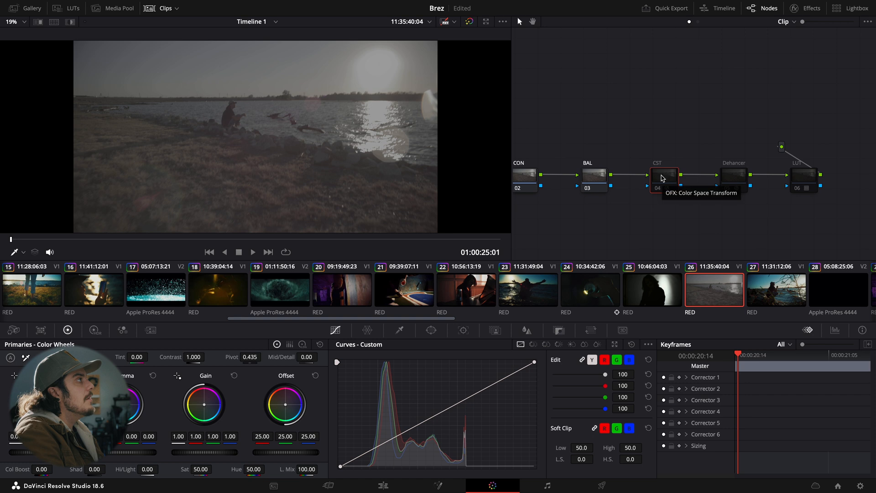
{"action": "key", "text": "ctrl+d"}
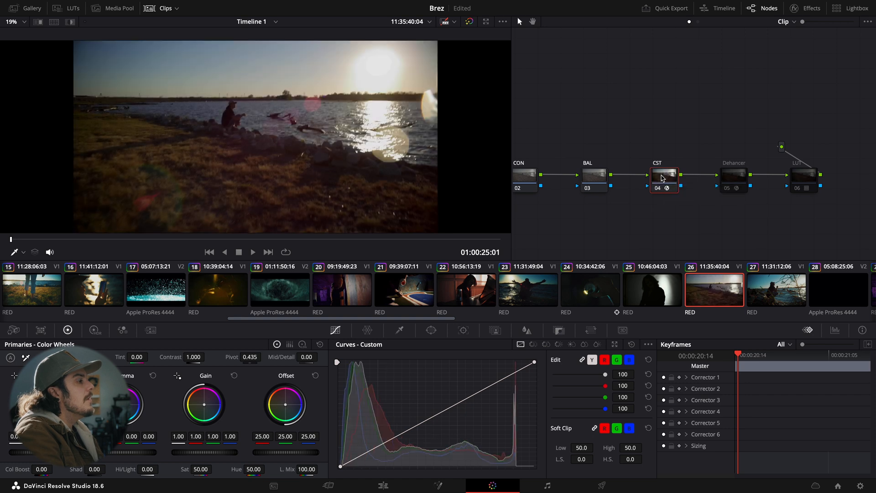
{"action": "left_click", "coordinate": [805, 175]}
{"action": "key", "text": "ctrl+d"}
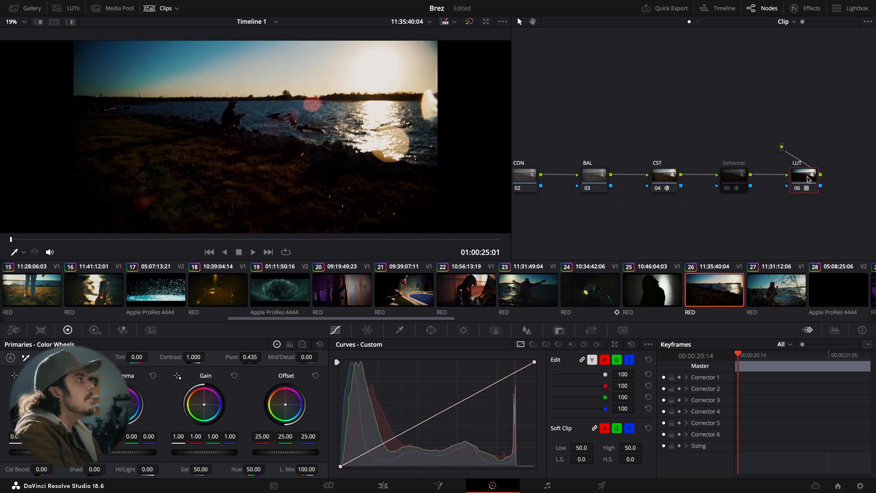
{"action": "left_click", "coordinate": [732, 178]}
{"action": "key", "text": "ctrl+d"}
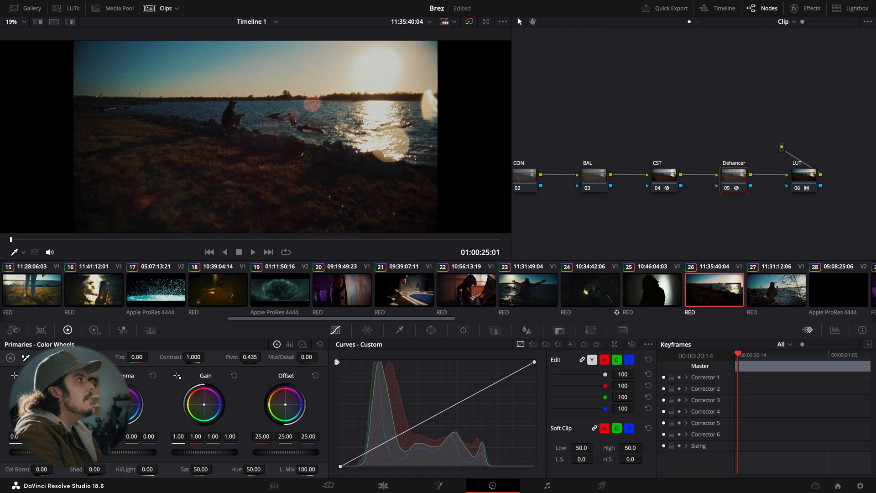
{"action": "key", "text": "ctrl+d"}
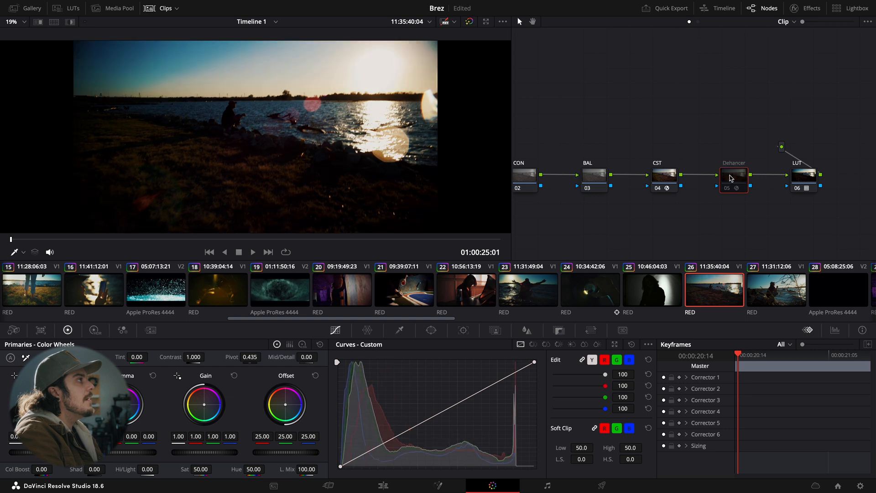
{"action": "key", "text": "ctrl+d"}
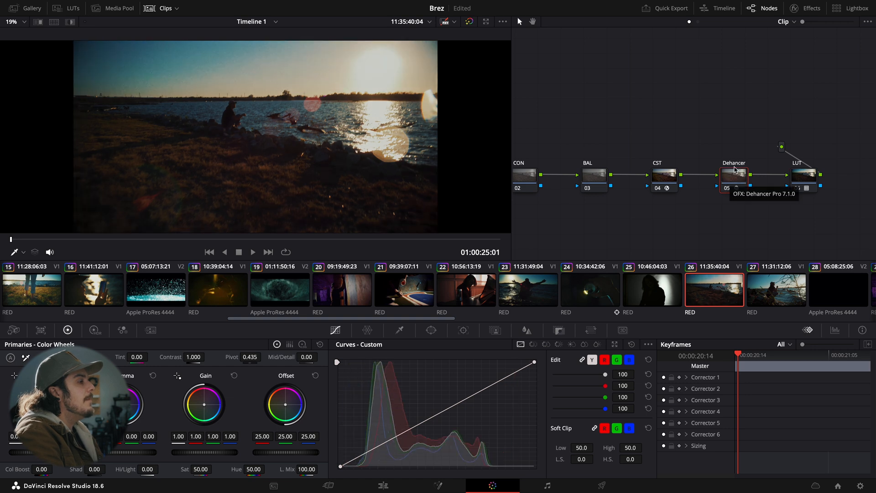
Step: Open the Dehancer settings of clip 26 and change the Film profile to Kodak Supra 100
{"action": "left_click", "coordinate": [795, 8]}
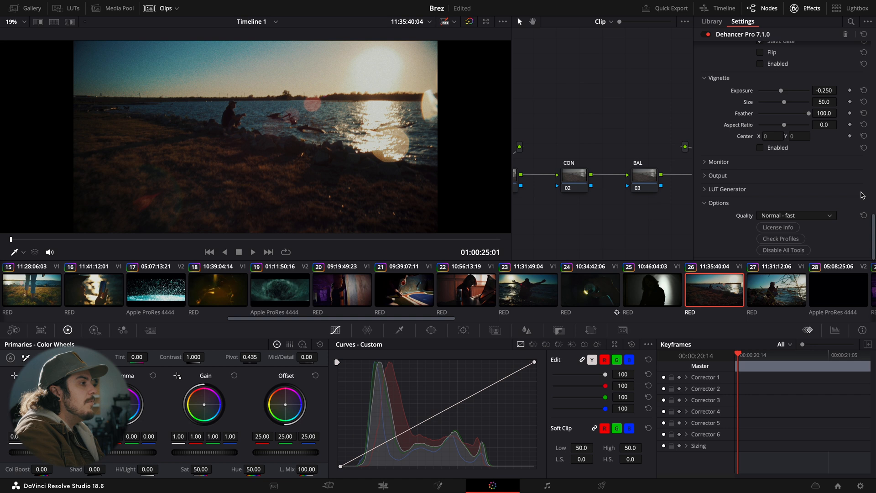
{"action": "scroll", "coordinate": [862, 195], "scroll_direction": "up", "scroll_amount": 3}
{"action": "scroll", "coordinate": [717, 150], "scroll_direction": "up", "scroll_amount": 5}
{"action": "scroll", "coordinate": [717, 150], "scroll_direction": "up", "scroll_amount": 10}
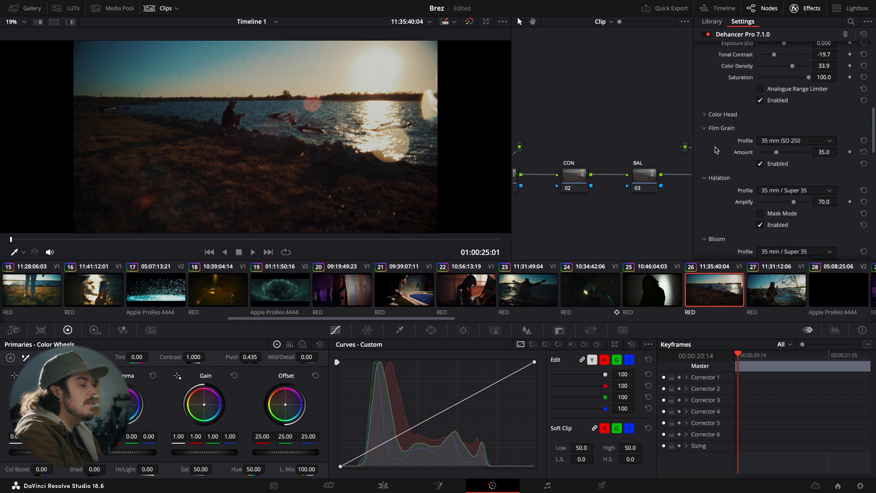
{"action": "scroll", "coordinate": [715, 150], "scroll_direction": "down", "scroll_amount": 3}
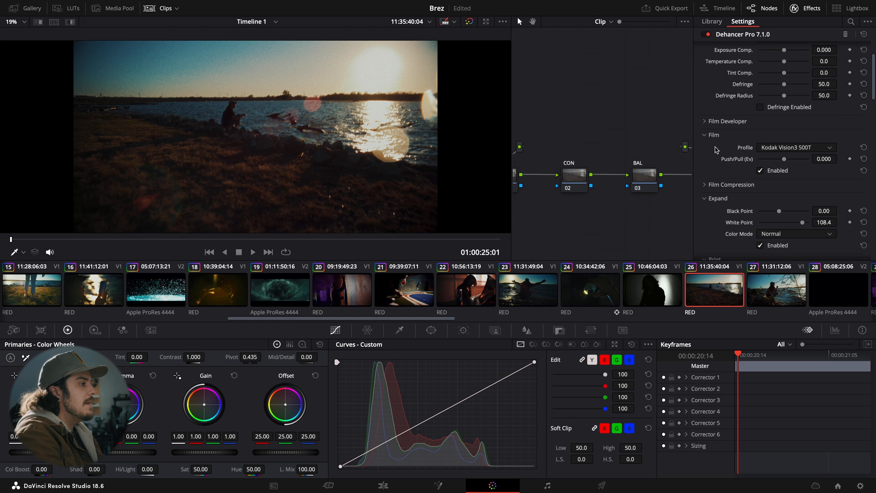
{"action": "left_click", "coordinate": [798, 147]}
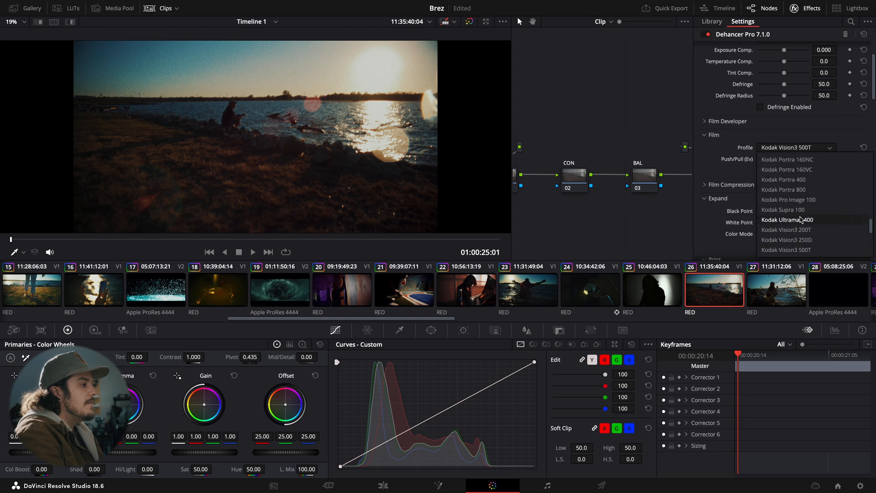
{"action": "left_click", "coordinate": [796, 159]}
{"action": "left_click", "coordinate": [809, 146]}
{"action": "left_click", "coordinate": [794, 209]}
Step: Try the Kodak Vision3 200T film profile on clip 26 and pick another Kodak stock for comparison
{"action": "left_click", "coordinate": [812, 148]}
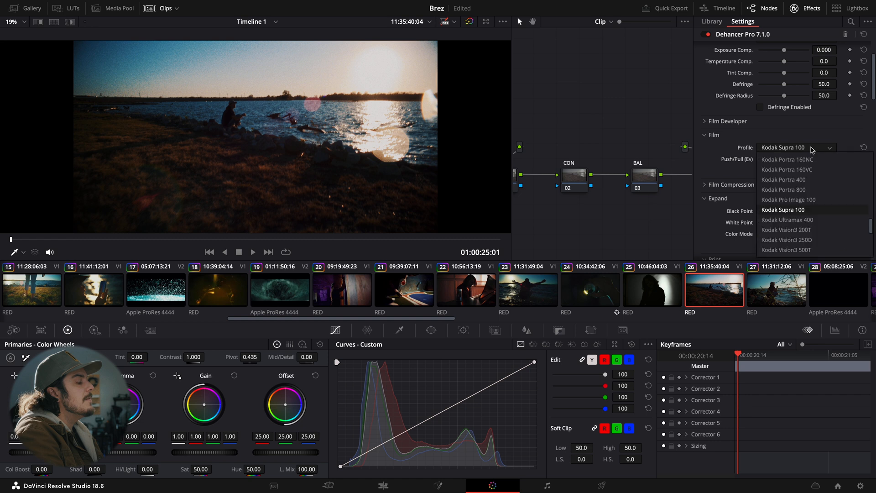
{"action": "left_click", "coordinate": [787, 230]}
{"action": "scroll", "coordinate": [792, 235], "scroll_direction": "down", "scroll_amount": 5}
{"action": "scroll", "coordinate": [803, 205], "scroll_direction": "up", "scroll_amount": 3}
{"action": "left_click", "coordinate": [830, 133]}
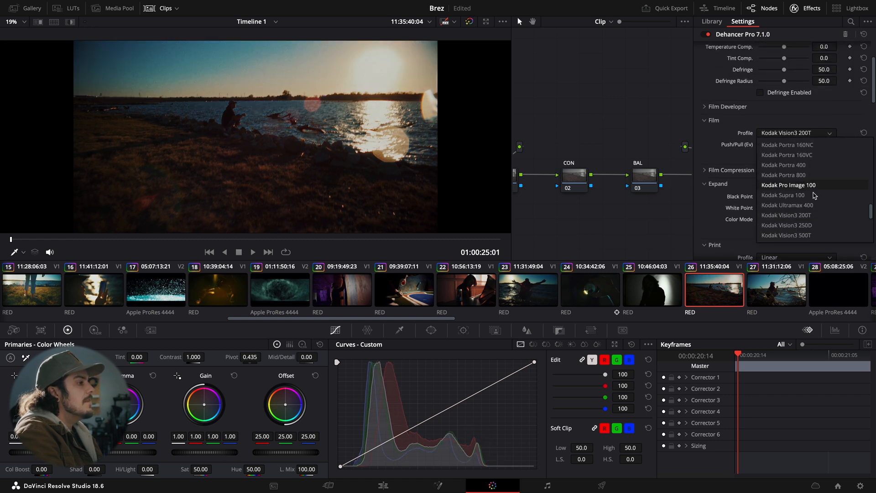
{"action": "left_click", "coordinate": [794, 192]}
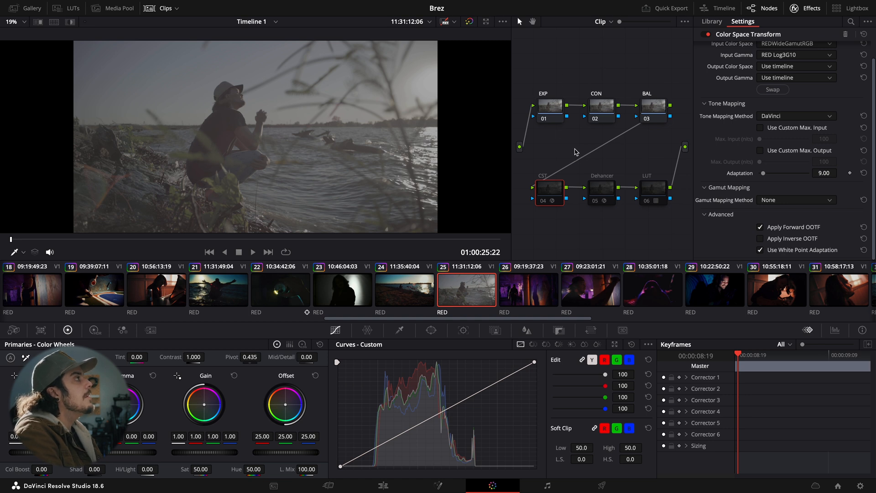
Step: Enable the CST and Dehancer nodes on clip 25, the shot of the man crouching by the water
{"action": "key", "text": "ctrl+d"}
{"action": "left_click", "coordinate": [608, 188]}
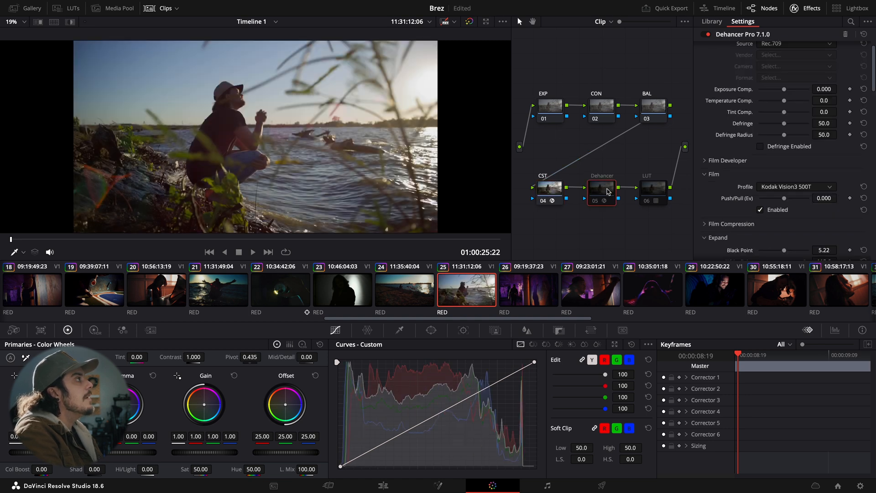
{"action": "key", "text": "ctrl+d"}
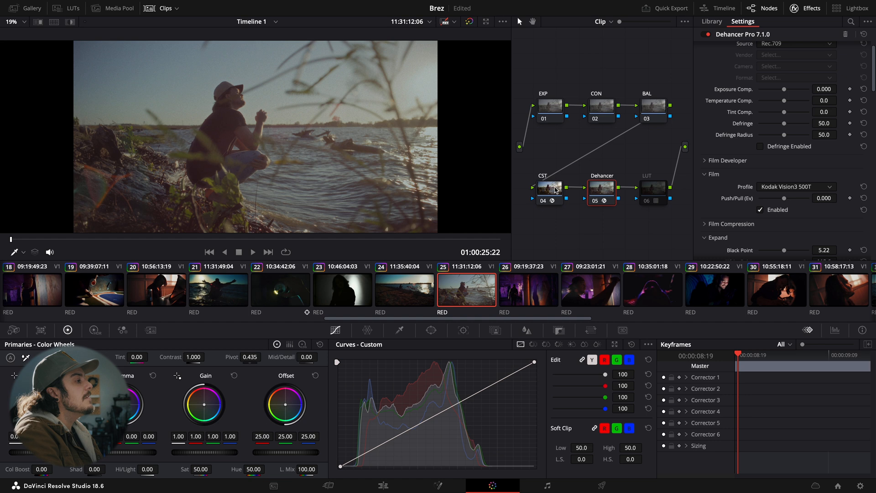
Step: Compare clip 25 with its CST node off and on, and with its Dehancer node off and on
{"action": "left_click", "coordinate": [550, 191]}
{"action": "key", "text": "ctrl+d"}
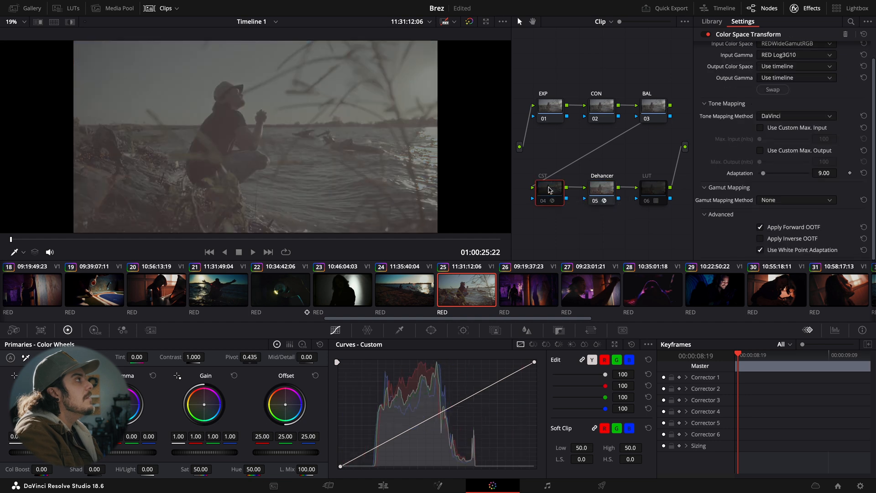
{"action": "key", "text": "ctrl+d"}
{"action": "left_click", "coordinate": [605, 190]}
{"action": "key", "text": "ctrl+d"}
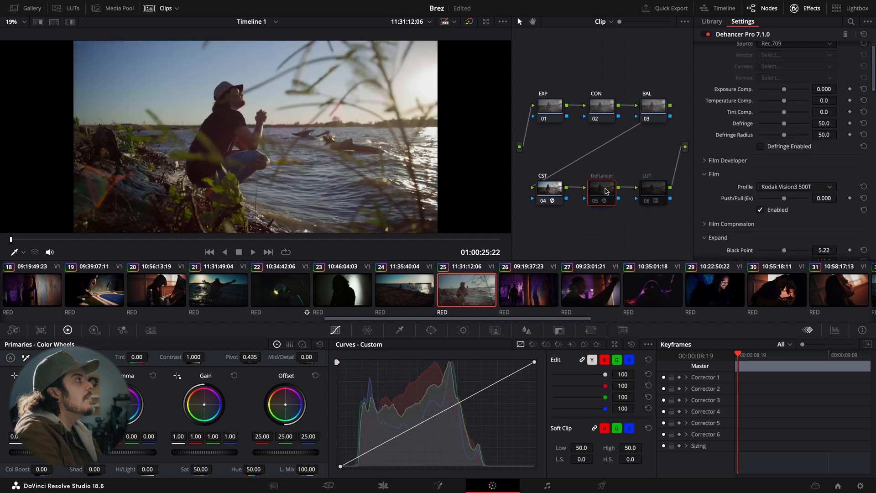
{"action": "key", "text": "ctrl+d"}
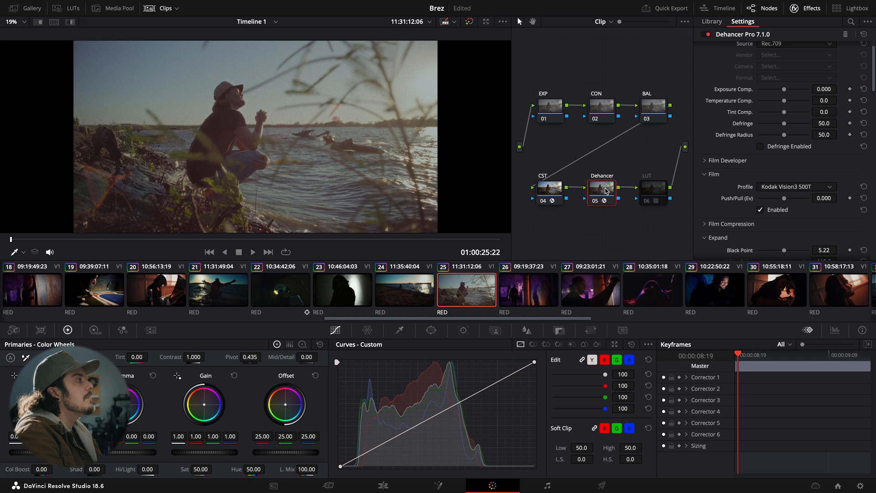
{"action": "key", "text": "ctrl+d"}
{"action": "key", "text": "ctrl+d"}
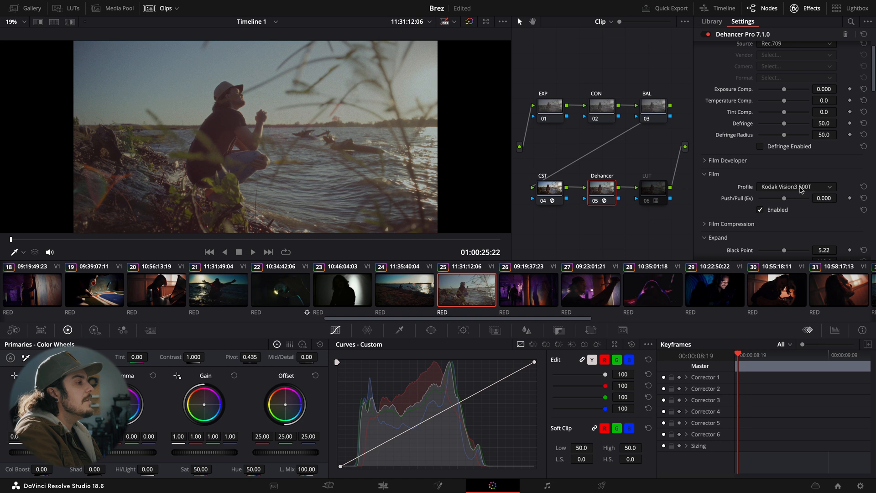
Step: Preview the LUT over Dehancer on clip 25, and switch to the LUT with the Dehancer node disabled
{"action": "left_click", "coordinate": [652, 187]}
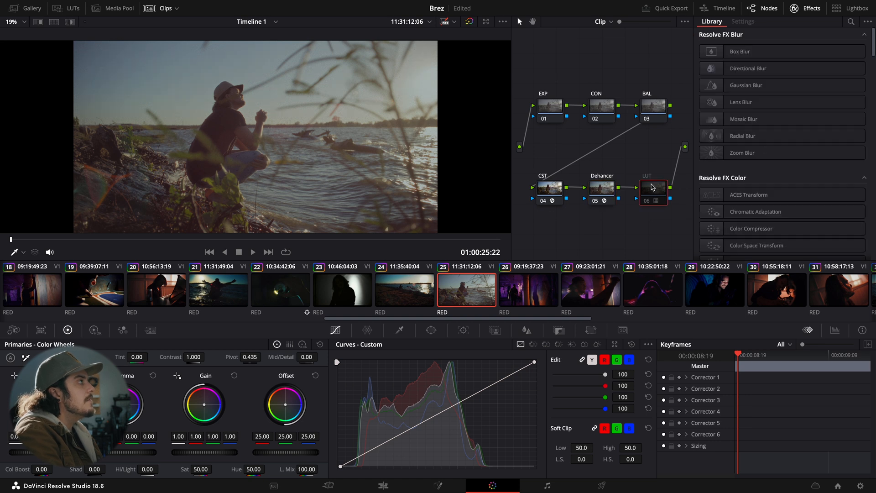
{"action": "key", "text": "ctrl+d"}
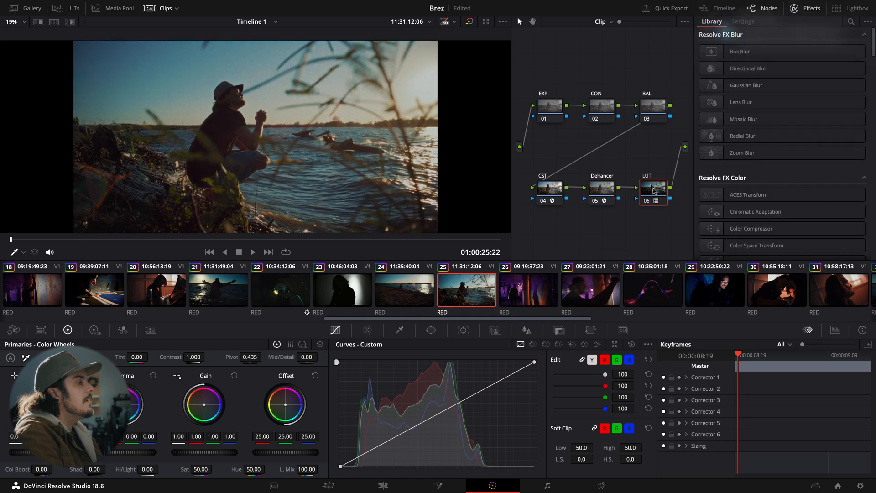
{"action": "key", "text": "ctrl+d"}
{"action": "left_click", "coordinate": [607, 188]}
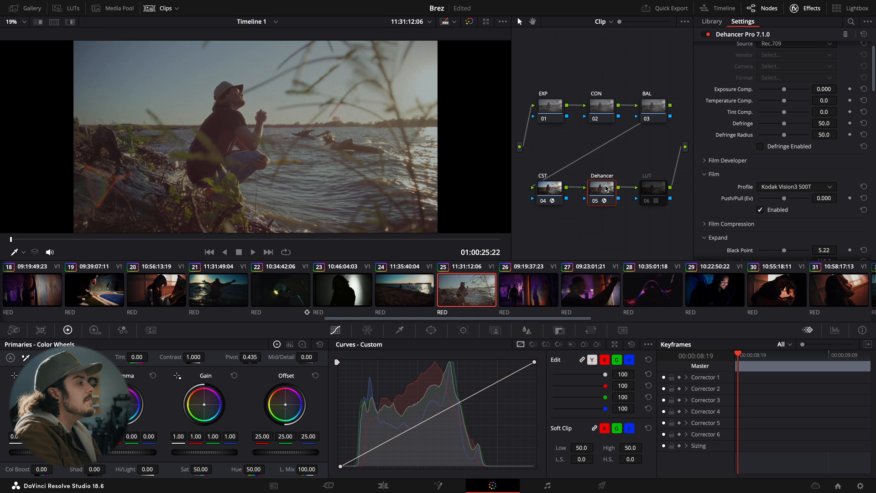
{"action": "key", "text": "ctrl+d"}
{"action": "left_click", "coordinate": [659, 191]}
{"action": "key", "text": "ctrl+d"}
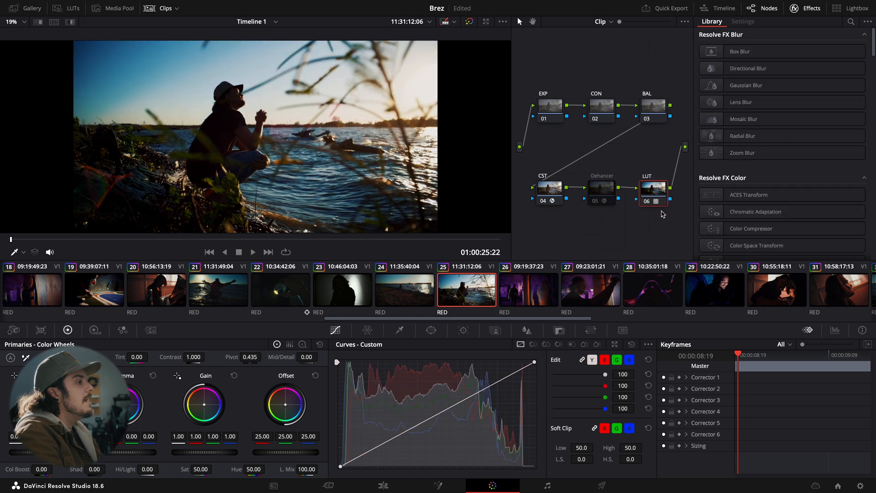
Step: Re-enable the Dehancer node beneath the LUT on clip 25 and compare the shot with Dehancer off and on
{"action": "left_click", "coordinate": [590, 190]}
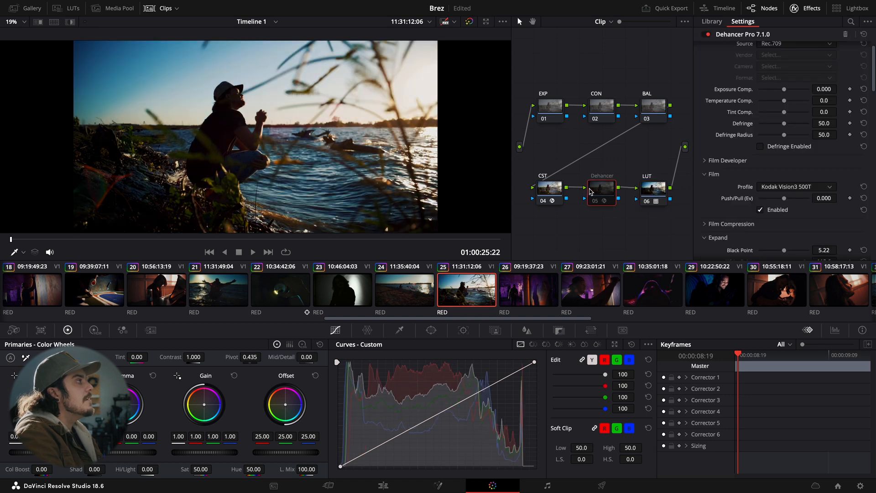
{"action": "key", "text": "ctrl+d"}
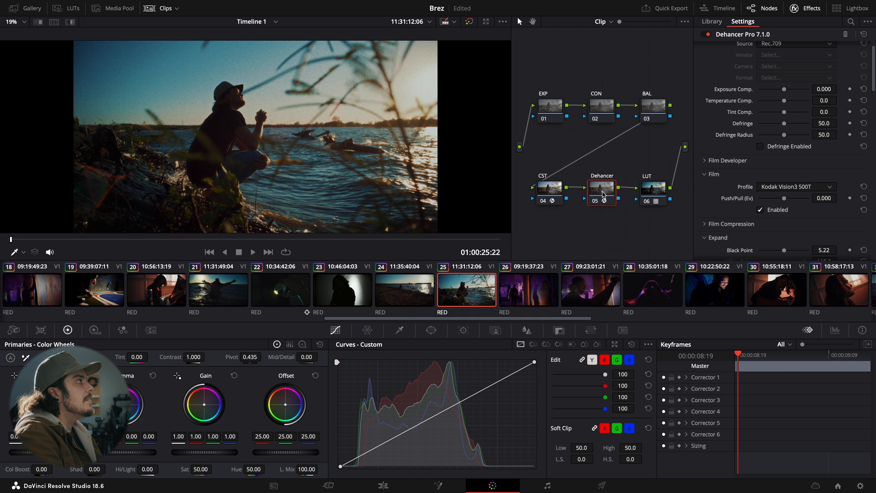
{"action": "key", "text": "ctrl+d"}
{"action": "key", "text": "ctrl+d"}
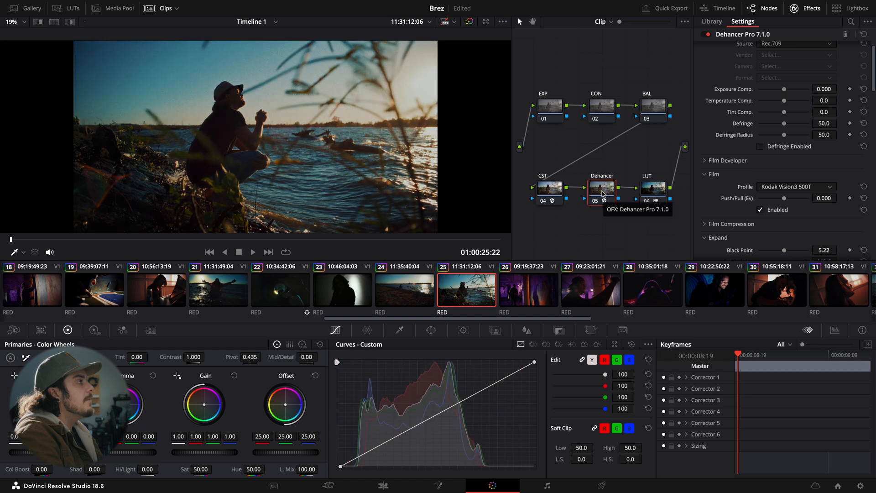
{"action": "key", "text": "ctrl+d"}
{"action": "left_click", "coordinate": [653, 188]}
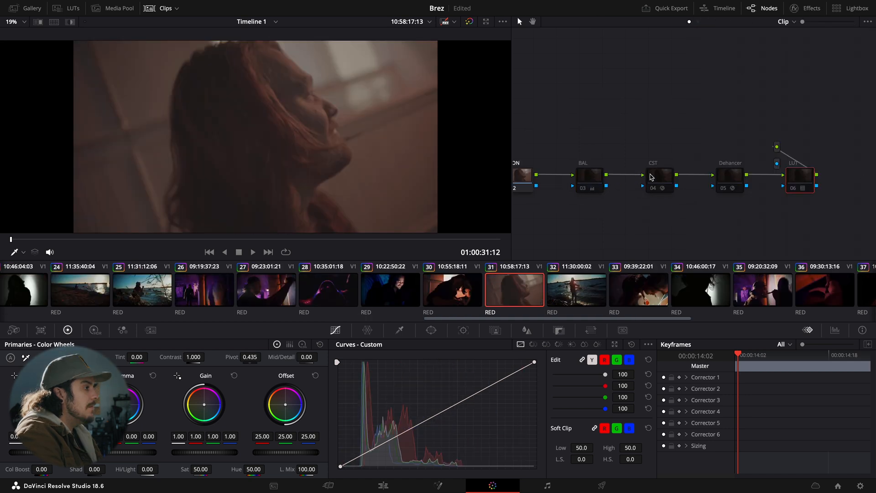
Step: Enable the CST node on clip 31 and preview the LUT directly over it with Dehancer still disabled
{"action": "left_click", "coordinate": [651, 177]}
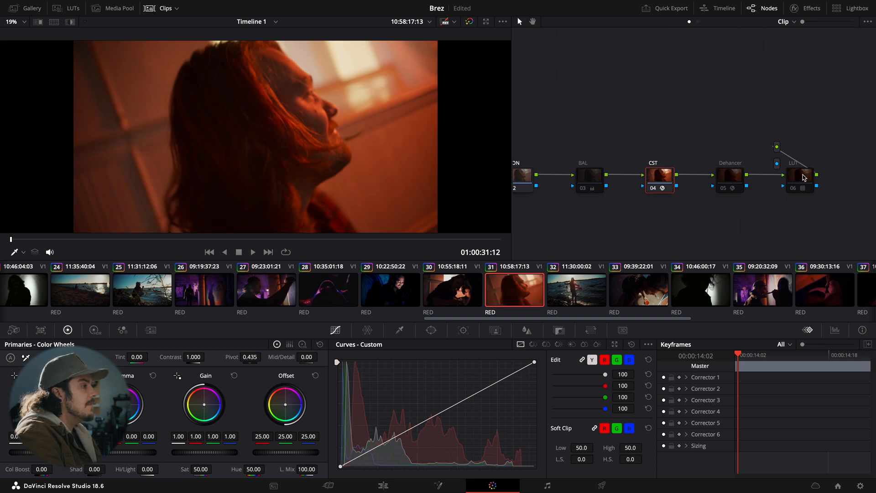
{"action": "left_click", "coordinate": [805, 178]}
{"action": "key", "text": "ctrl+d"}
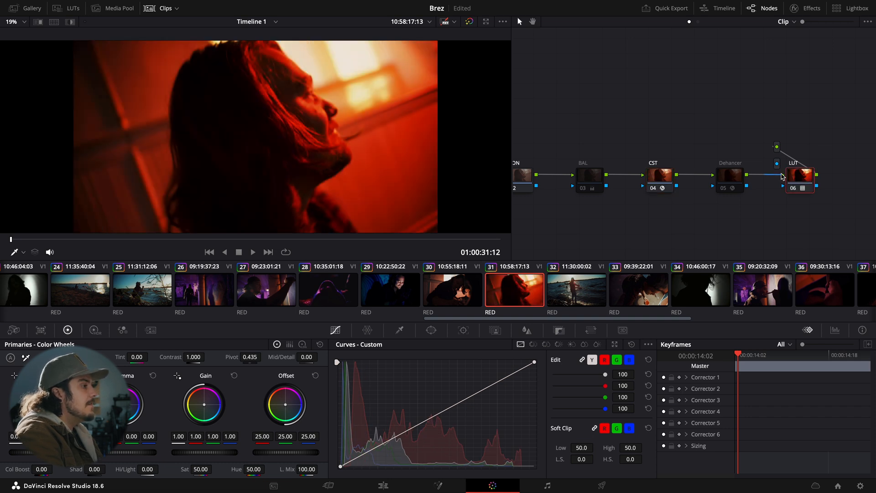
{"action": "key", "text": "ctrl+d"}
Step: Enable the Dehancer node and the LUT node on clip 31
{"action": "left_click", "coordinate": [738, 177]}
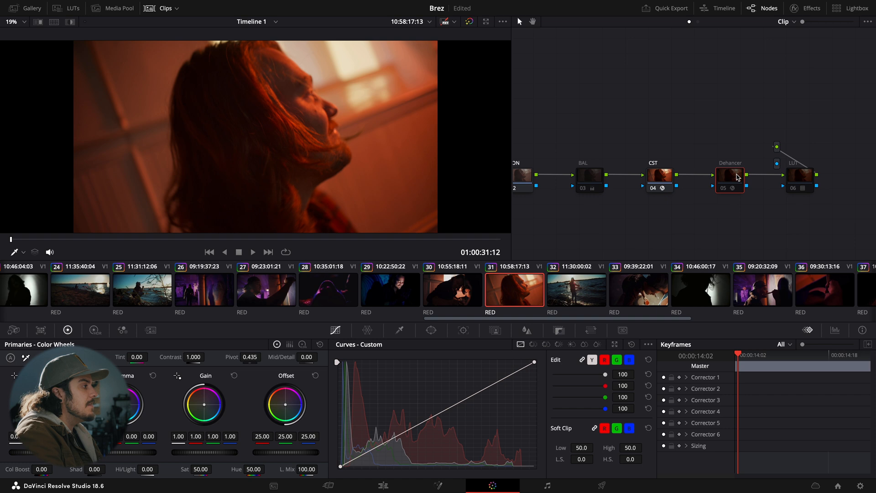
{"action": "key", "text": "ctrl+d"}
{"action": "left_click", "coordinate": [803, 178]}
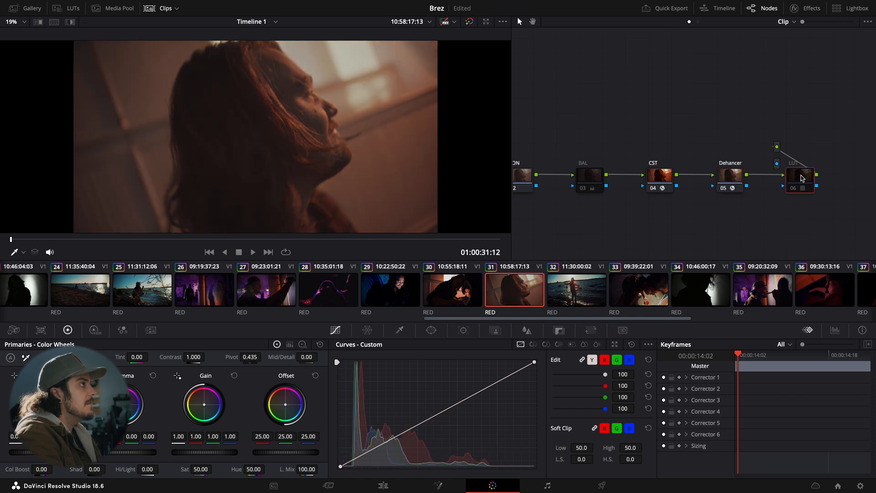
{"action": "key", "text": "ctrl+d"}
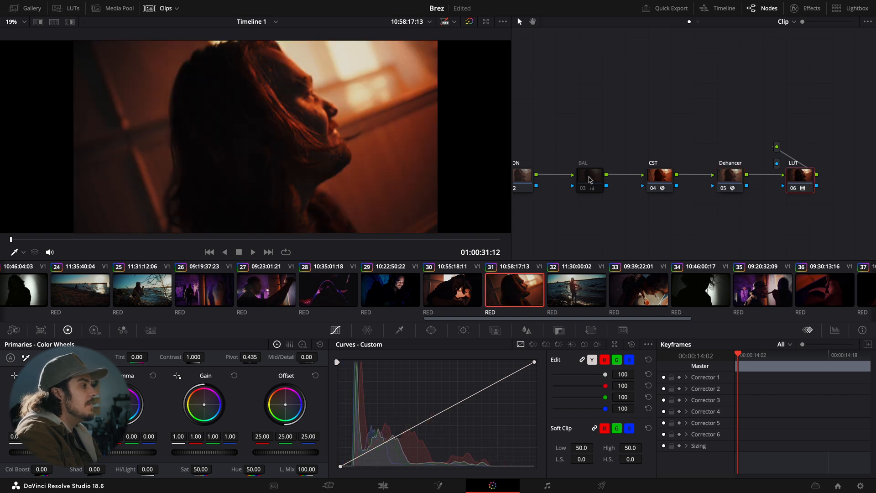
Step: Enable the BAL node on clip 31, comparing the shot with the balance off and on
{"action": "left_click", "coordinate": [590, 178]}
{"action": "key", "text": "ctrl+d"}
{"action": "key", "text": "ctrl+d"}
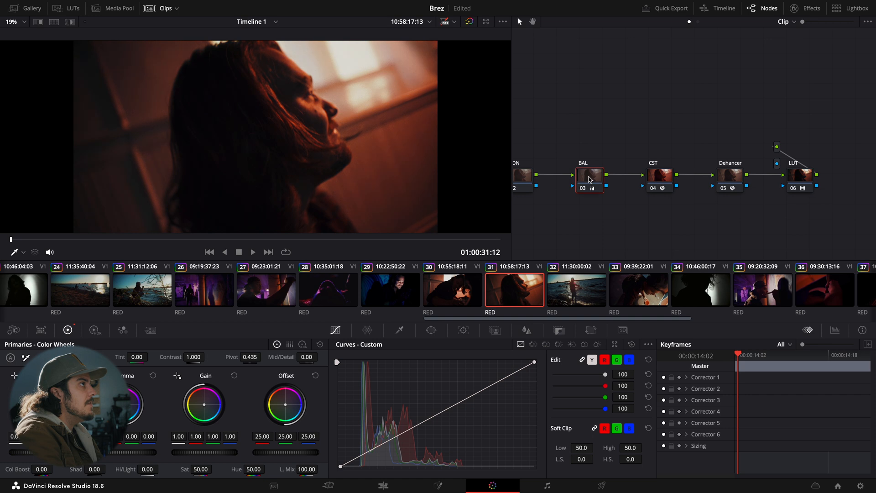
{"action": "key", "text": "ctrl+d"}
{"action": "key", "text": "ctrl+d"}
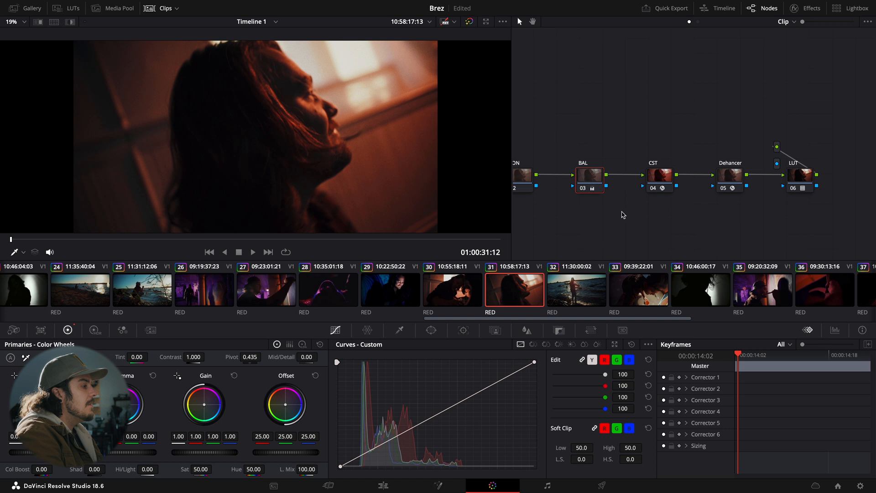
Step: Enable the CST and Dehancer nodes on clip 35, comparing the shot with Dehancer off and on
{"action": "left_click", "coordinate": [651, 296]}
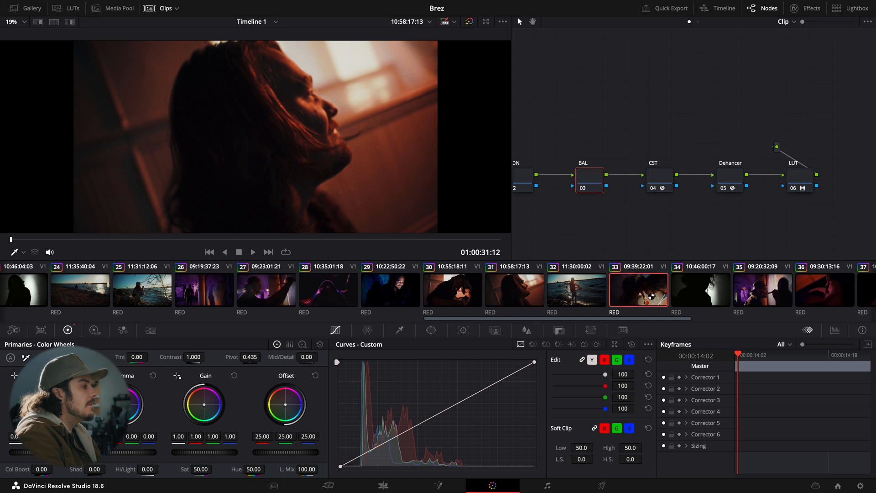
{"action": "scroll", "coordinate": [651, 296], "scroll_direction": "down", "scroll_amount": 5}
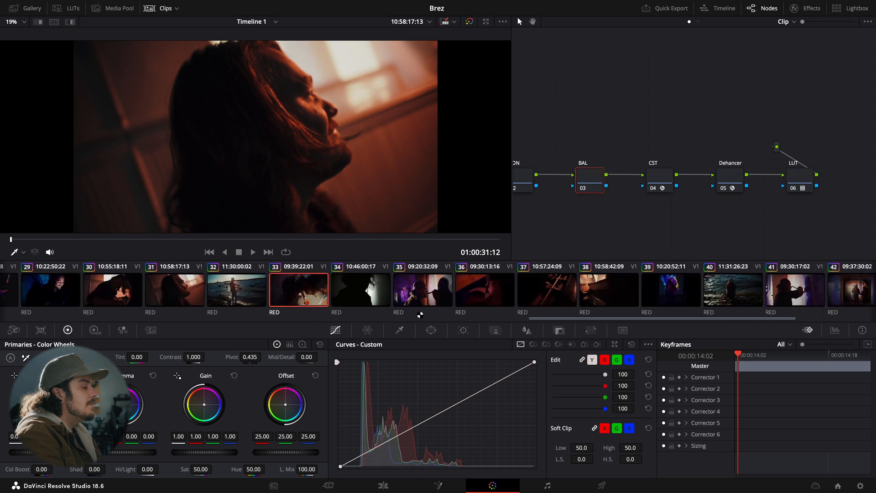
{"action": "left_click", "coordinate": [420, 294]}
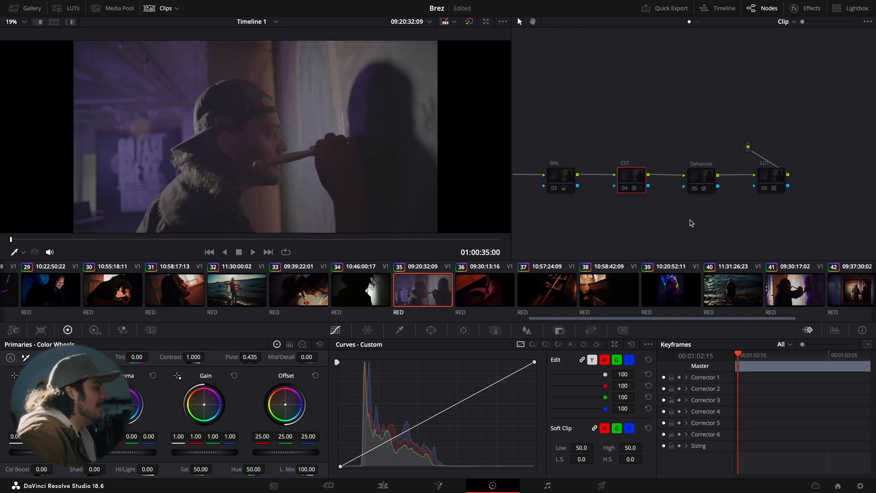
{"action": "key", "text": "ctrl+d"}
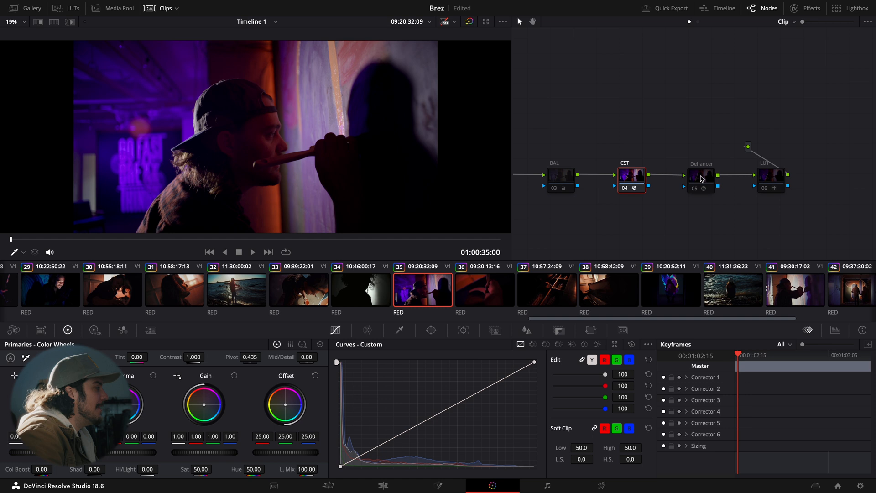
{"action": "left_click", "coordinate": [700, 176]}
{"action": "key", "text": "ctrl+d"}
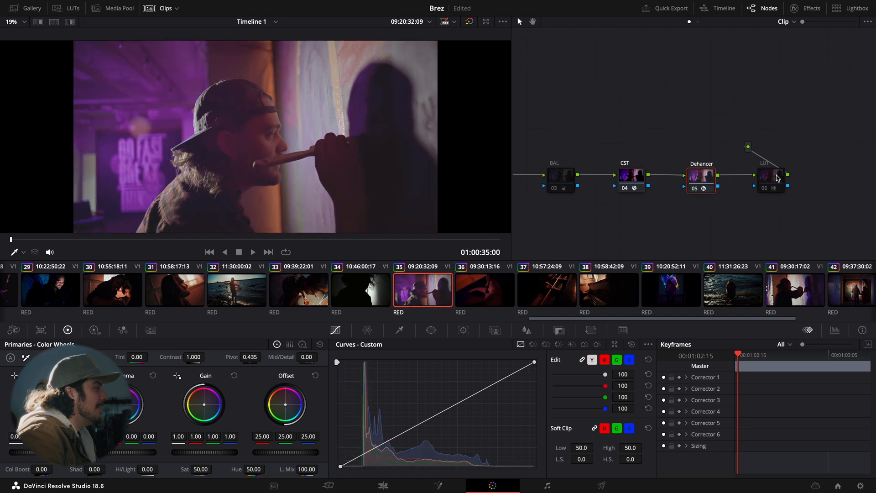
{"action": "key", "text": "ctrl+d"}
{"action": "key", "text": "ctrl+d"}
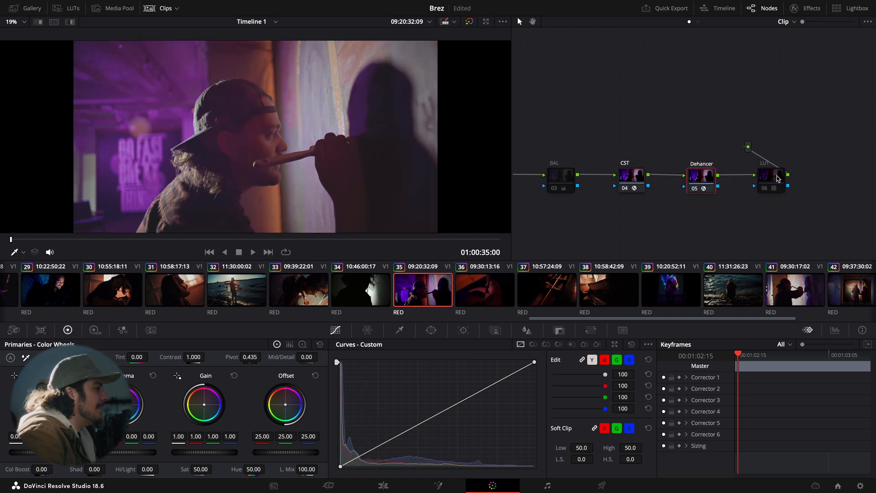
Step: Preview the LUT on clip 35, and strip the grade back to the CST alone, comparing the CST off and on
{"action": "left_click", "coordinate": [778, 178]}
{"action": "key", "text": "ctrl+d"}
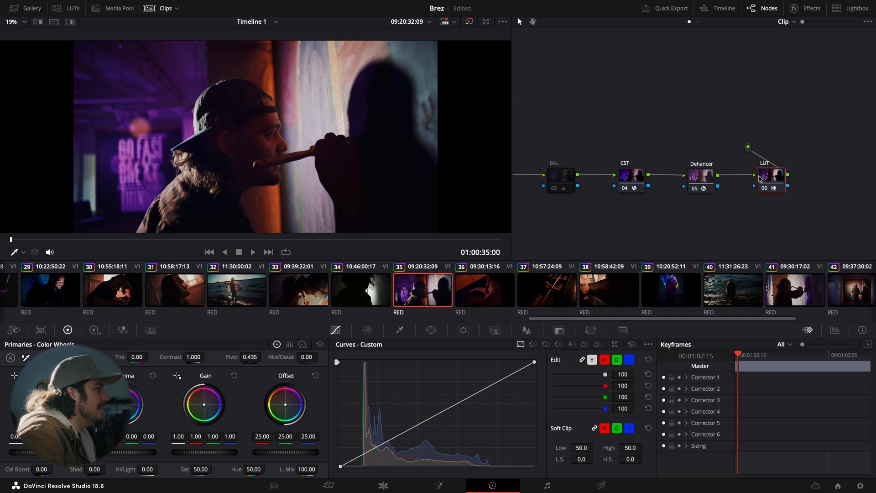
{"action": "key", "text": "ctrl+d"}
{"action": "left_click", "coordinate": [705, 177]}
{"action": "key", "text": "ctrl+d"}
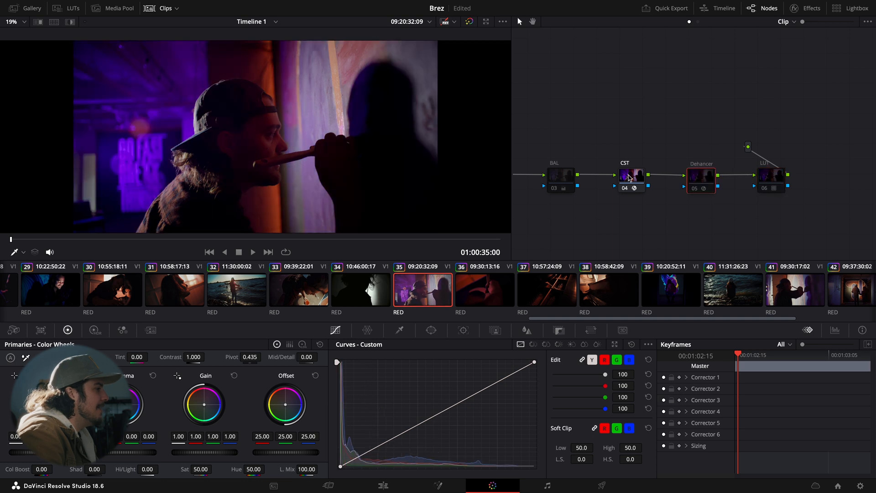
{"action": "left_click", "coordinate": [630, 178]}
{"action": "key", "text": "ctrl+d"}
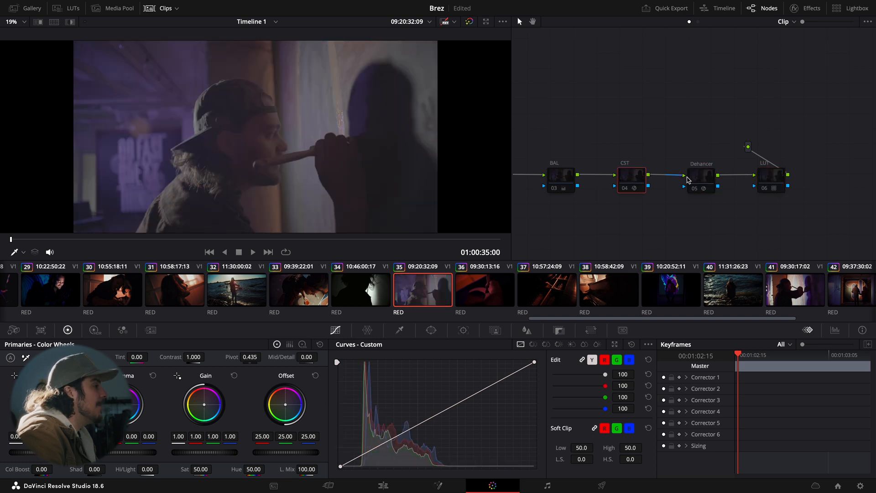
{"action": "key", "text": "ctrl+d"}
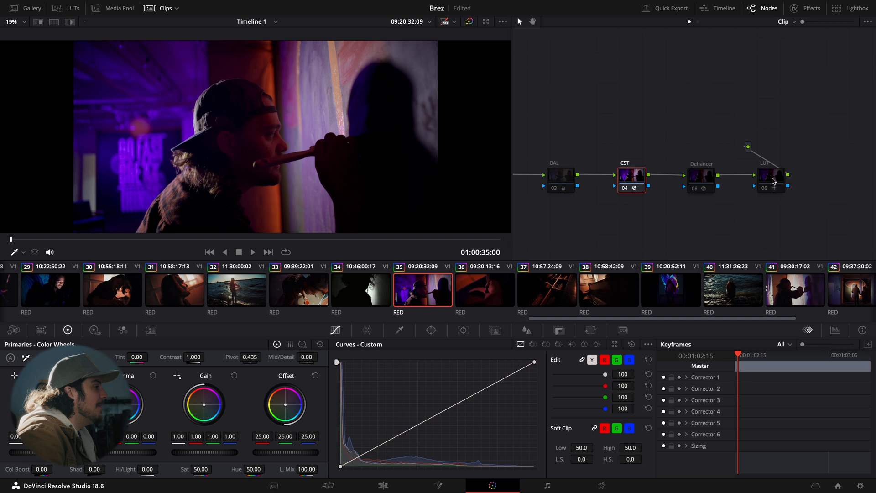
Step: Enable the LUT and Dehancer nodes on clip 35, comparing the LUT off and on, and play back the graded shot
{"action": "left_click", "coordinate": [771, 178]}
{"action": "key", "text": "ctrl+d"}
{"action": "key", "text": "ctrl+d"}
{"action": "key", "text": "ctrl+d"}
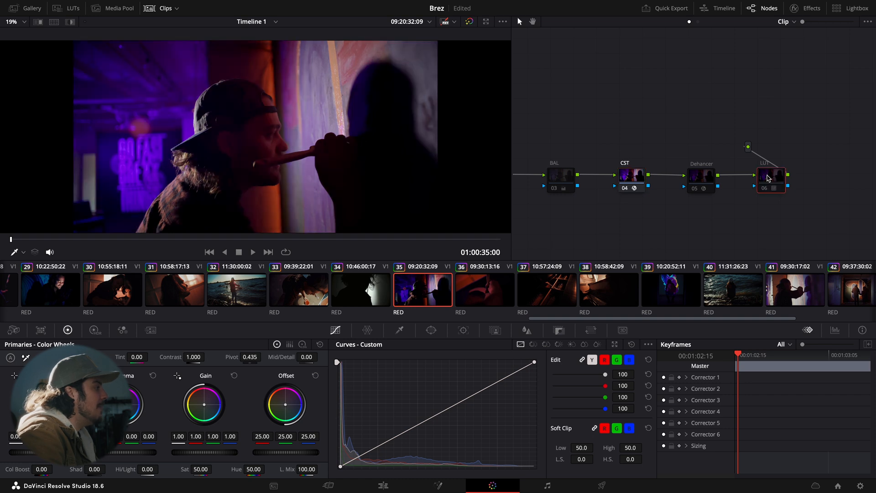
{"action": "left_click", "coordinate": [708, 179]}
{"action": "key", "text": "ctrl+d"}
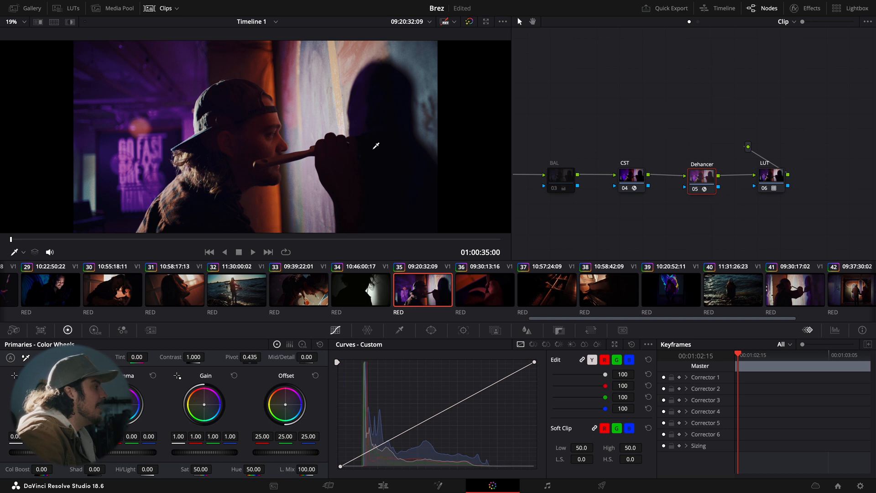
{"action": "key", "text": "space"}
{"action": "key", "text": "space"}
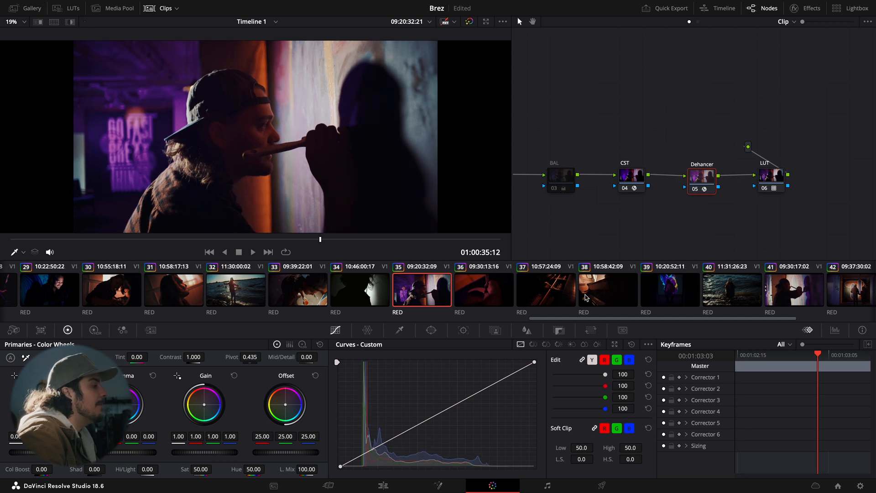
Step: Disable the CST, Dehancer and LUT nodes on clip 37, the shot of the piano interior
{"action": "left_click", "coordinate": [555, 291]}
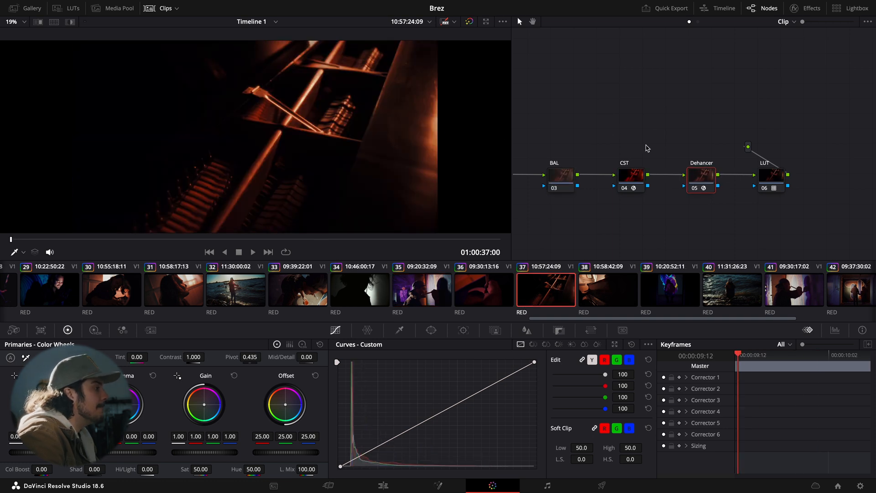
{"action": "left_click", "coordinate": [623, 177]}
{"action": "key", "text": "ctrl+d"}
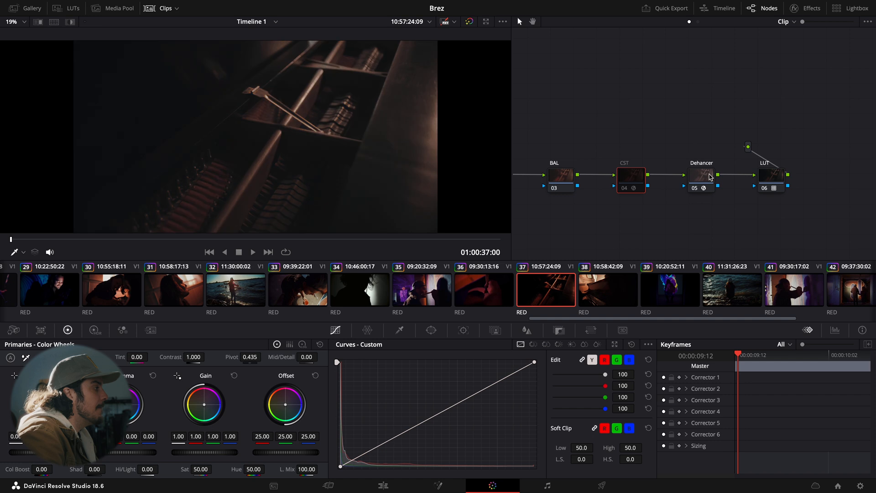
{"action": "left_click", "coordinate": [712, 177]}
{"action": "key", "text": "ctrl+d"}
{"action": "left_click", "coordinate": [771, 176]}
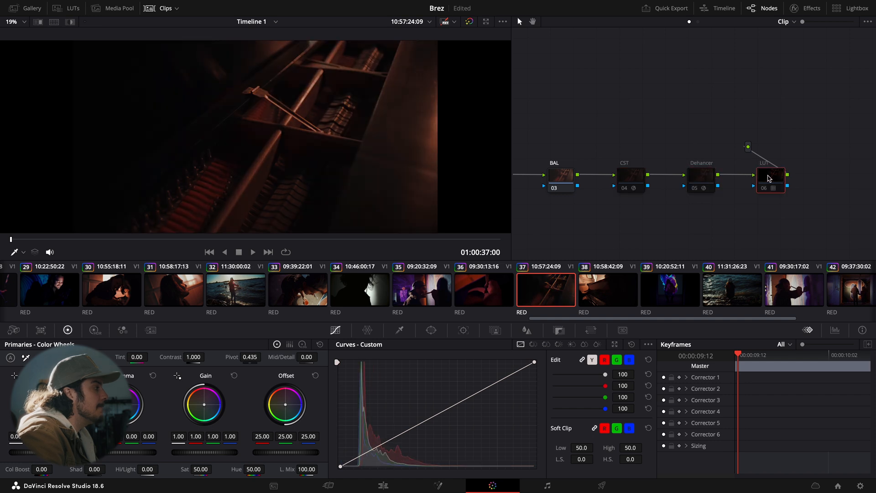
Step: Compare clip 37 with the LUT node off and on, keeping the CST and Dehancer nodes disabled
{"action": "key", "text": "ctrl+d"}
{"action": "left_click", "coordinate": [634, 179]}
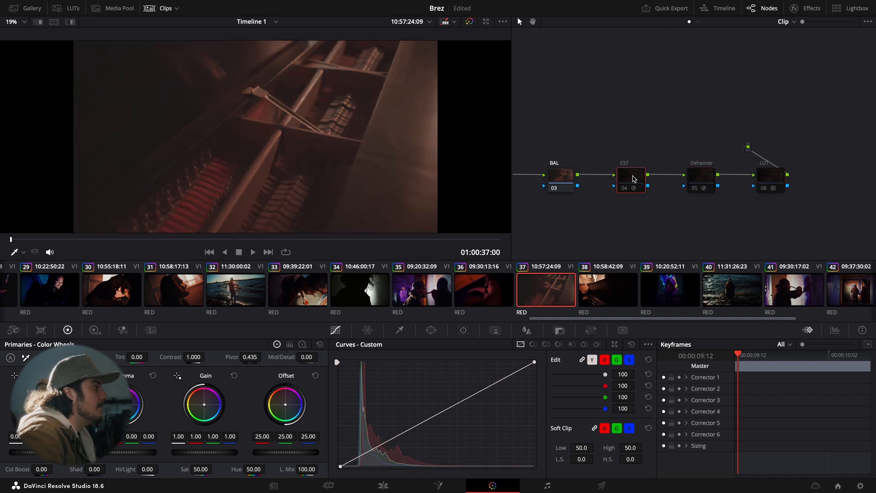
{"action": "left_click", "coordinate": [768, 179]}
{"action": "key", "text": "ctrl+d"}
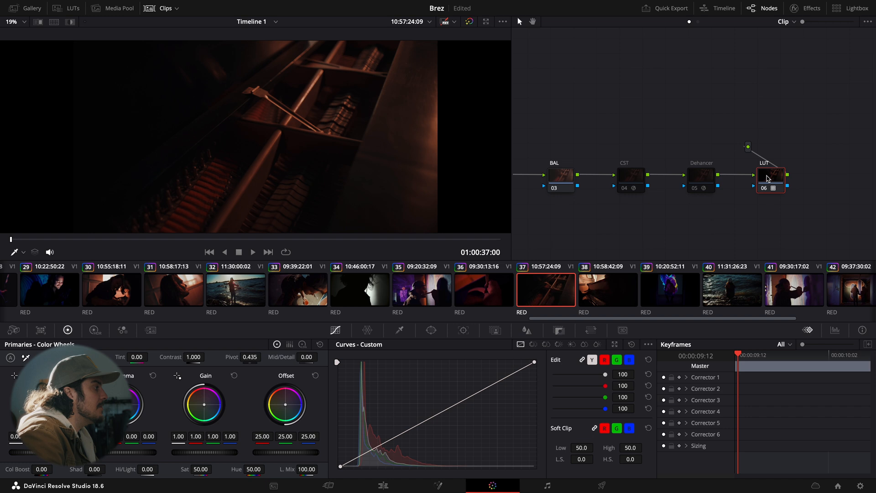
Step: Enable the Dehancer and CST nodes on clip 37 alongside the LUT, comparing the shot with the CST off and on
{"action": "left_click", "coordinate": [702, 180]}
{"action": "key", "text": "ctrl+d"}
{"action": "left_click", "coordinate": [633, 182]}
{"action": "key", "text": "ctrl+d"}
{"action": "key", "text": "ctrl+d"}
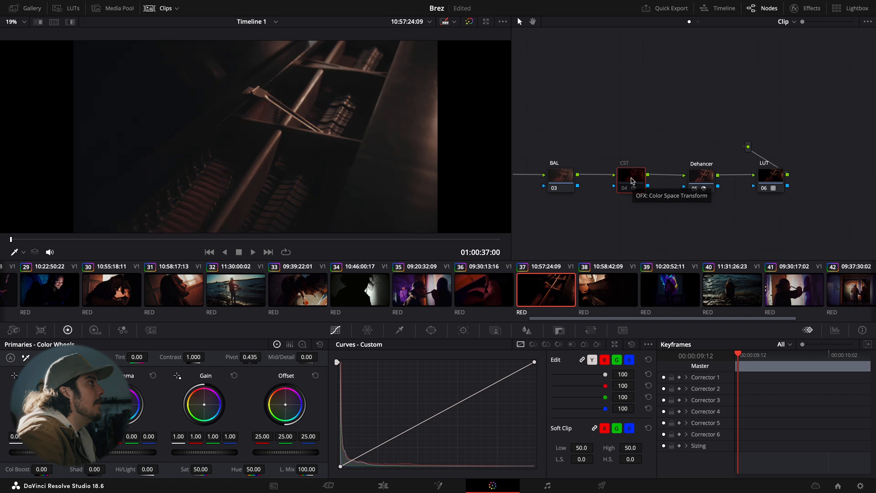
{"action": "key", "text": "ctrl+d"}
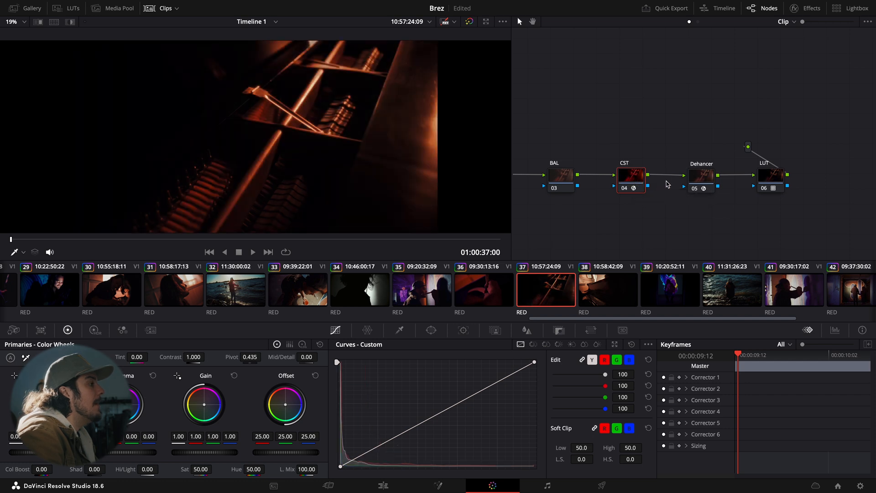
Step: Strip clip 37 back to the ungraded image by disabling the Dehancer and LUT nodes, followed by the CST
{"action": "left_click", "coordinate": [703, 178]}
{"action": "key", "text": "ctrl+d"}
{"action": "left_click", "coordinate": [764, 183]}
{"action": "key", "text": "ctrl+d"}
{"action": "left_click", "coordinate": [625, 178]}
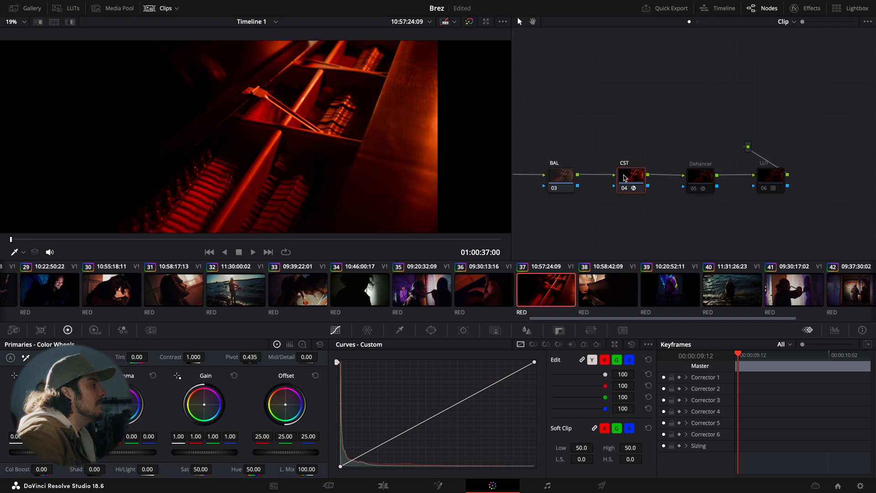
{"action": "key", "text": "ctrl+d"}
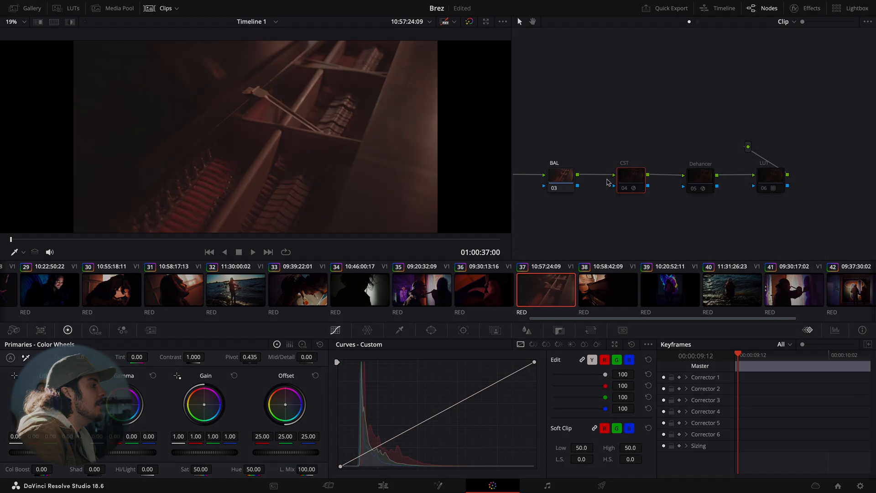